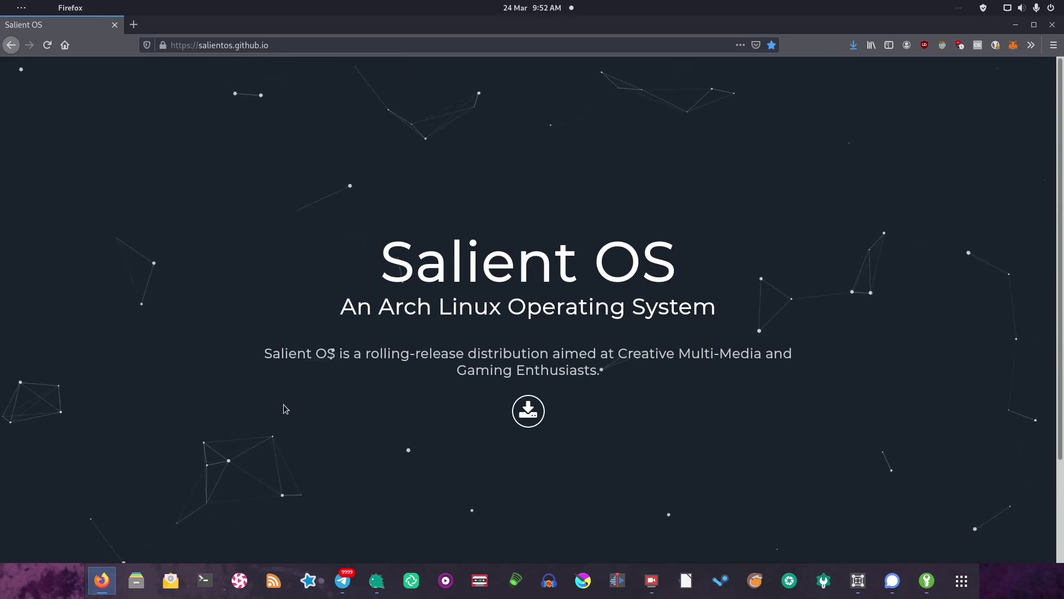
Step: Scroll up and down through the Salient OS download page
{"action": "scroll", "coordinate": [281, 355], "scroll_direction": "down", "scroll_amount": 3}
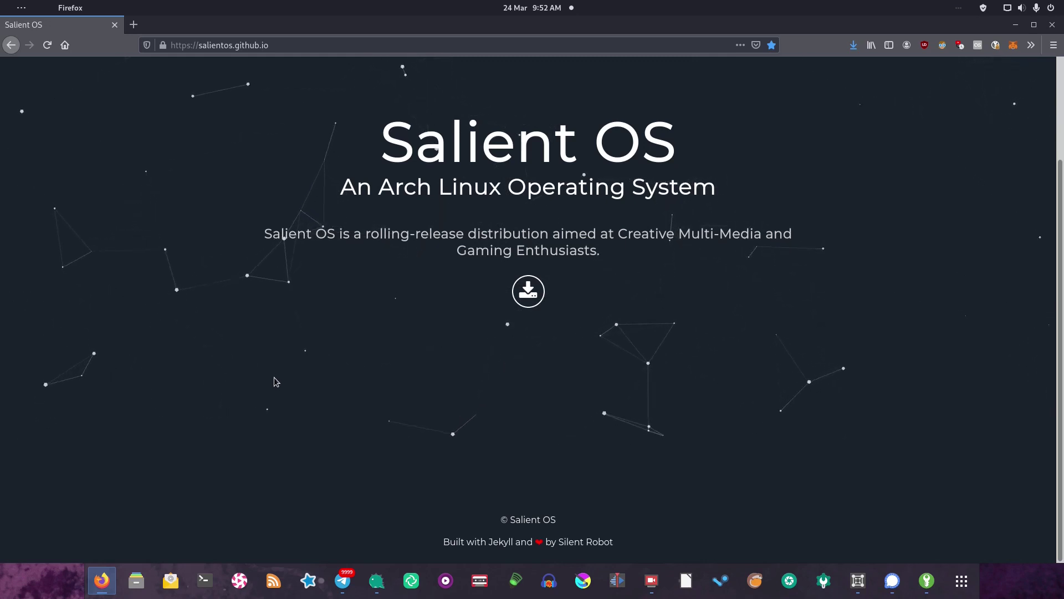
{"action": "scroll", "coordinate": [274, 377], "scroll_direction": "up", "scroll_amount": 3}
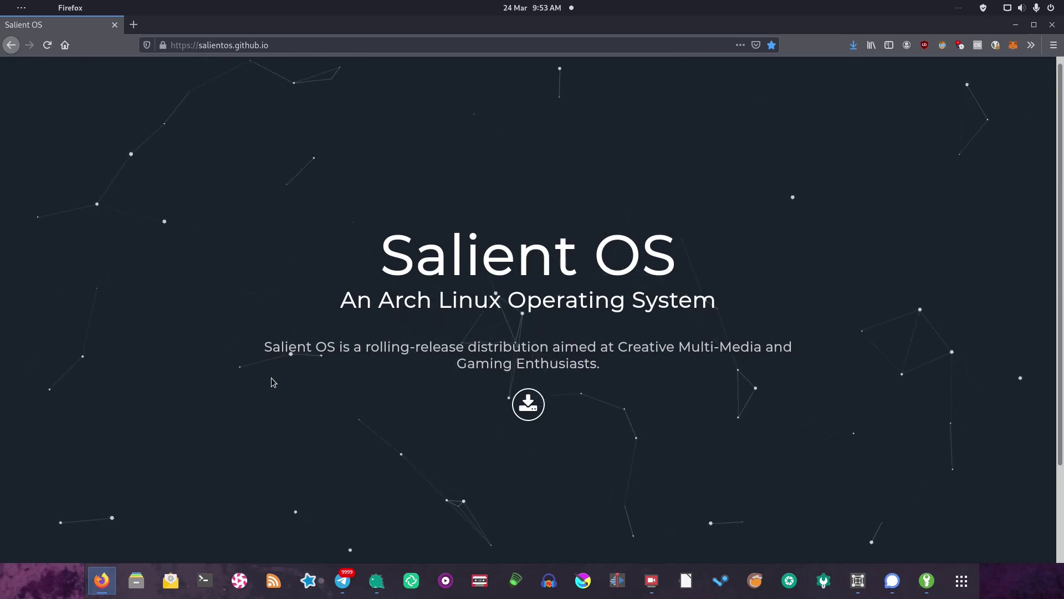
{"action": "scroll", "coordinate": [273, 382], "scroll_direction": "down", "scroll_amount": 3}
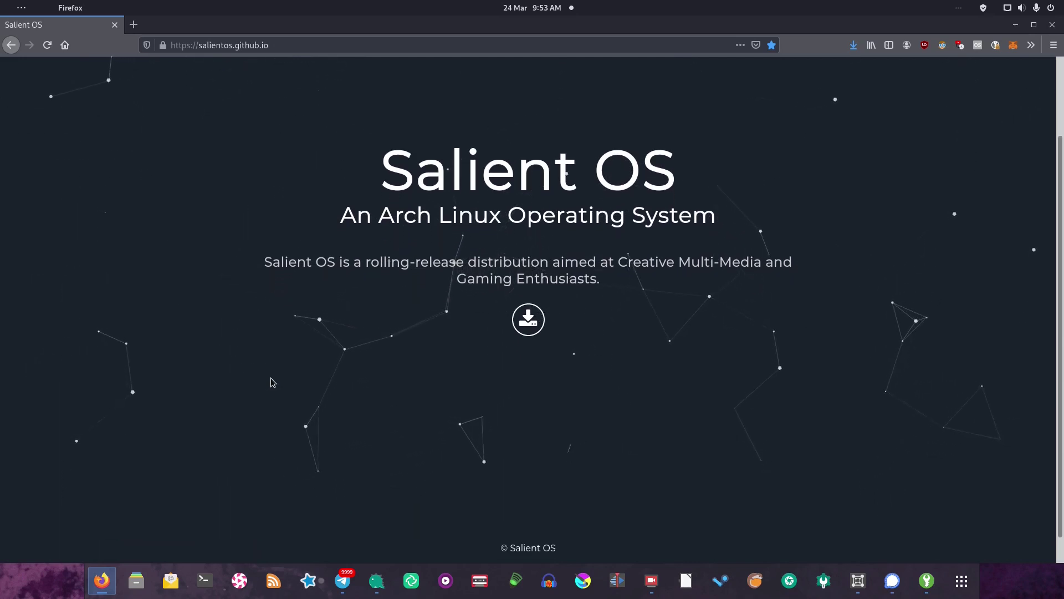
{"action": "scroll", "coordinate": [273, 382], "scroll_direction": "up", "scroll_amount": 2}
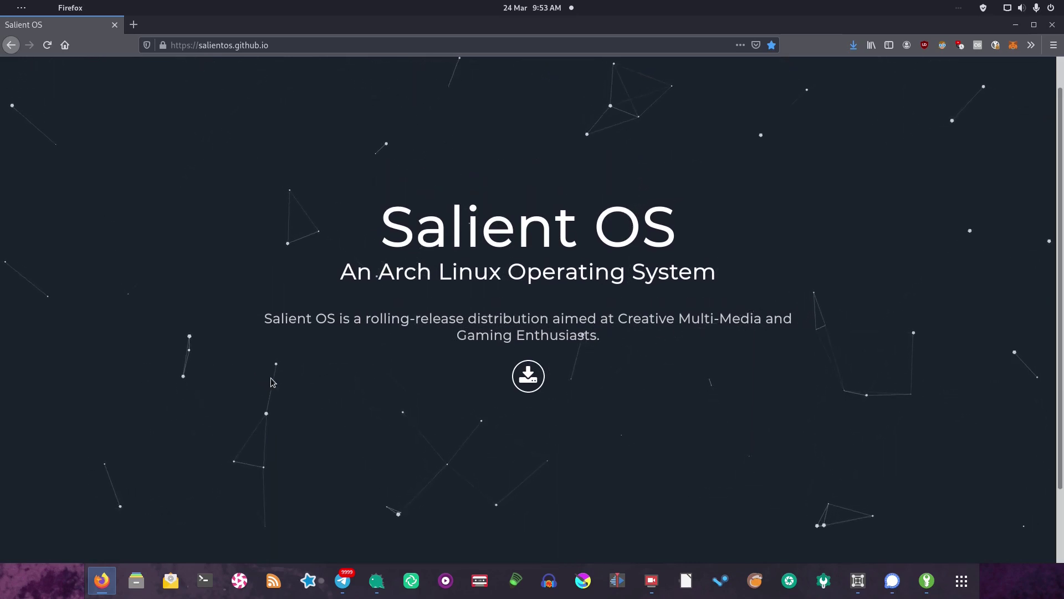
{"action": "scroll", "coordinate": [273, 382], "scroll_direction": "down", "scroll_amount": 1}
{"action": "scroll", "coordinate": [273, 382], "scroll_direction": "down", "scroll_amount": 3}
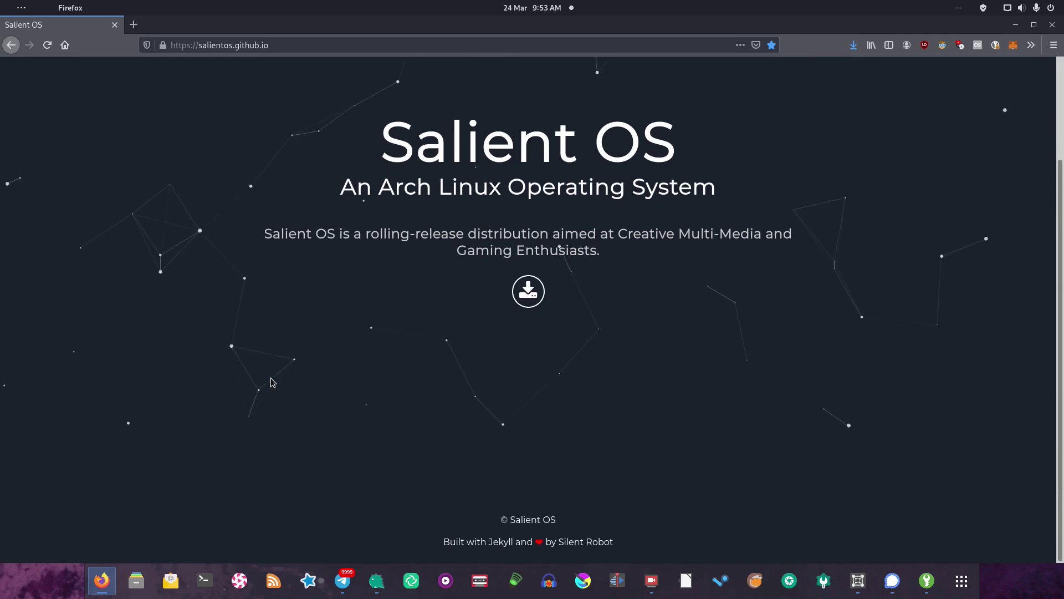
Step: Open the SourceForge project page and scroll through its features list and project samples
{"action": "left_click", "coordinate": [529, 294]}
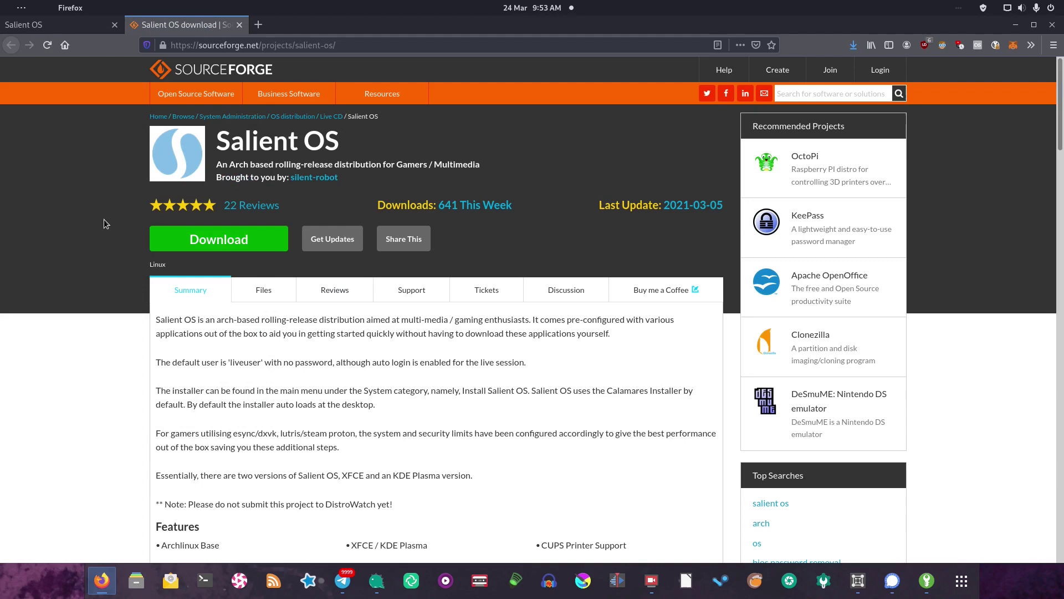
{"action": "scroll", "coordinate": [96, 207], "scroll_direction": "down", "scroll_amount": 1}
{"action": "scroll", "coordinate": [94, 208], "scroll_direction": "down", "scroll_amount": 2}
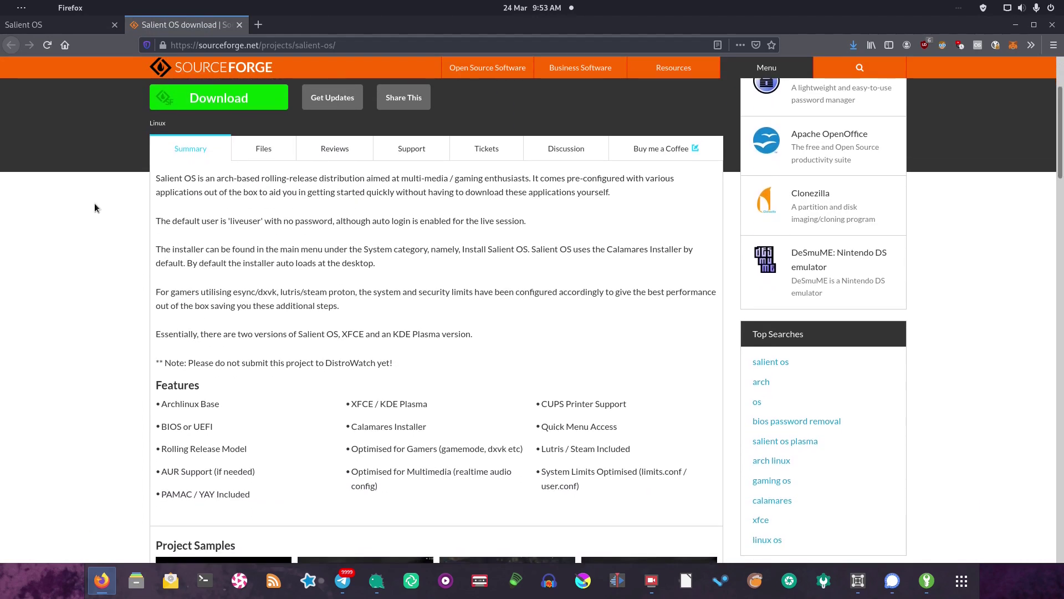
{"action": "scroll", "coordinate": [94, 208], "scroll_direction": "down", "scroll_amount": 3}
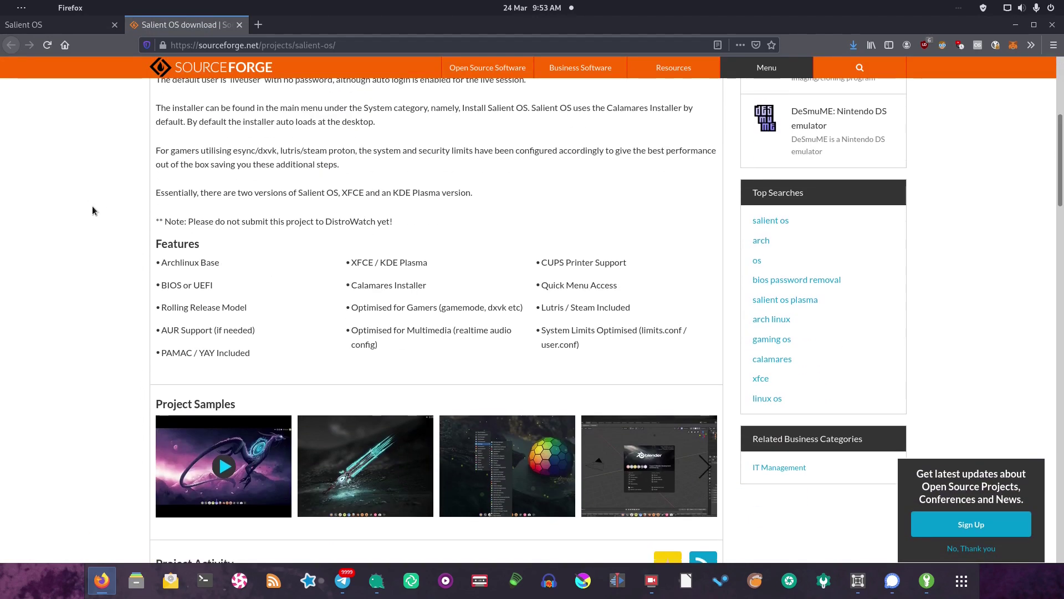
{"action": "scroll", "coordinate": [92, 205], "scroll_direction": "up", "scroll_amount": 2}
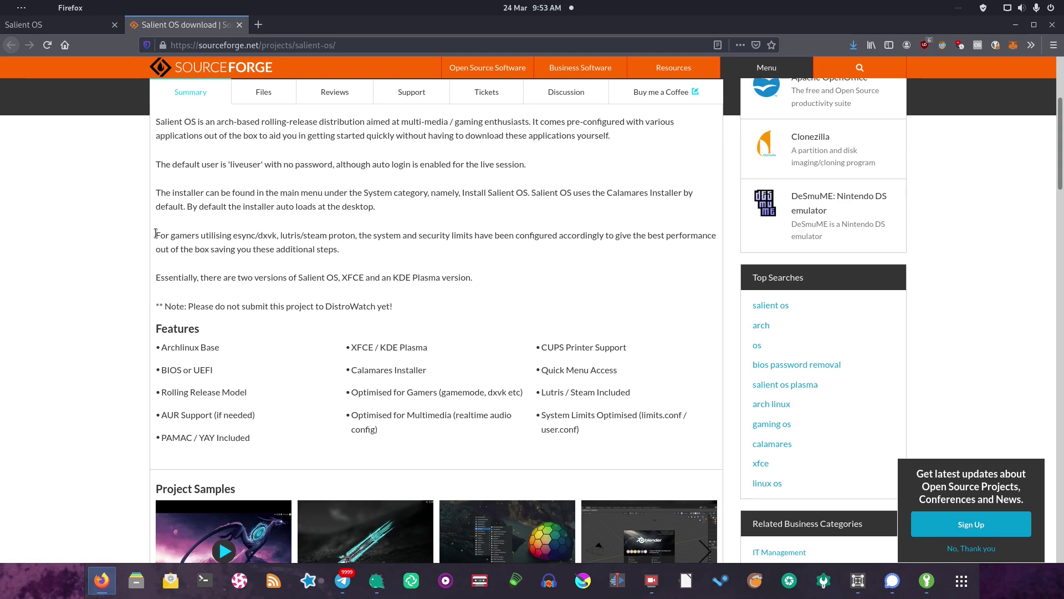
{"action": "scroll", "coordinate": [156, 233], "scroll_direction": "down", "scroll_amount": 2}
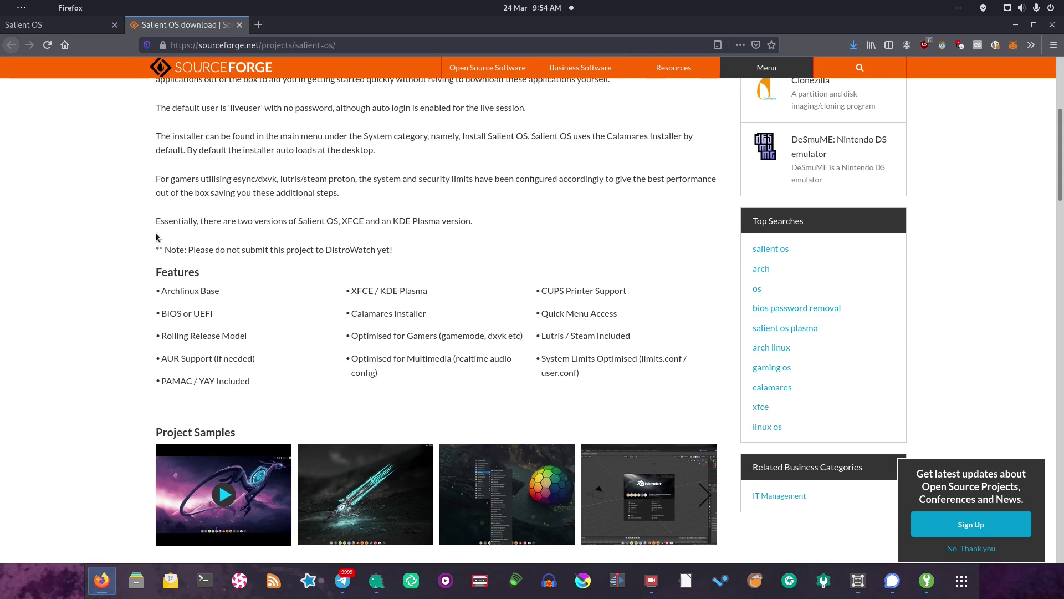
{"action": "scroll", "coordinate": [257, 211], "scroll_direction": "down", "scroll_amount": 5}
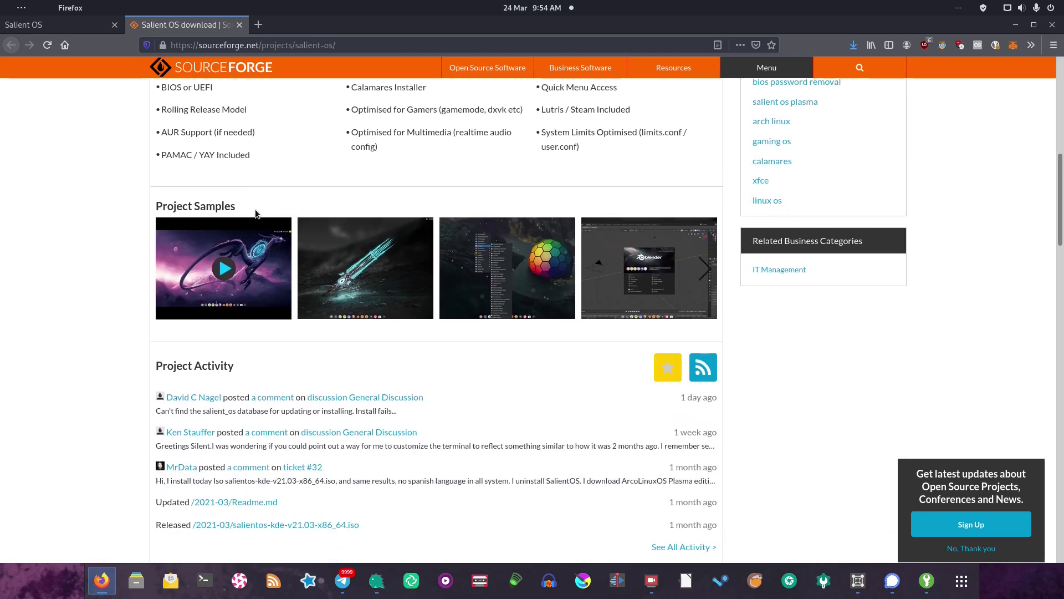
{"action": "scroll", "coordinate": [255, 208], "scroll_direction": "up", "scroll_amount": 1}
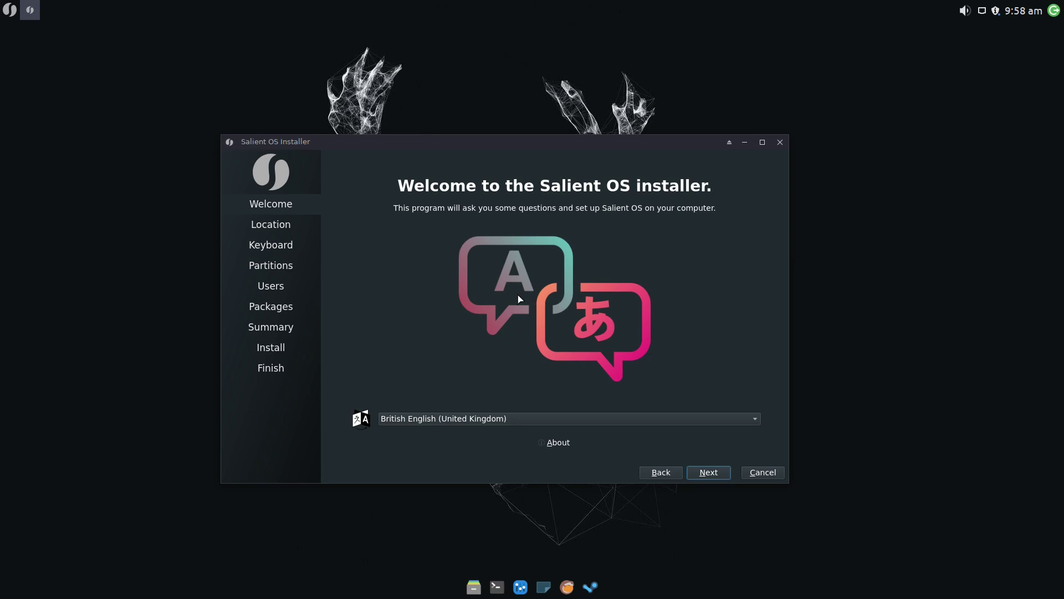
Step: Advance past Welcome, Location and Keyboard, keep No Swap for the erased disk, and reach Users
{"action": "left_click", "coordinate": [716, 478]}
{"action": "left_click", "coordinate": [715, 475]}
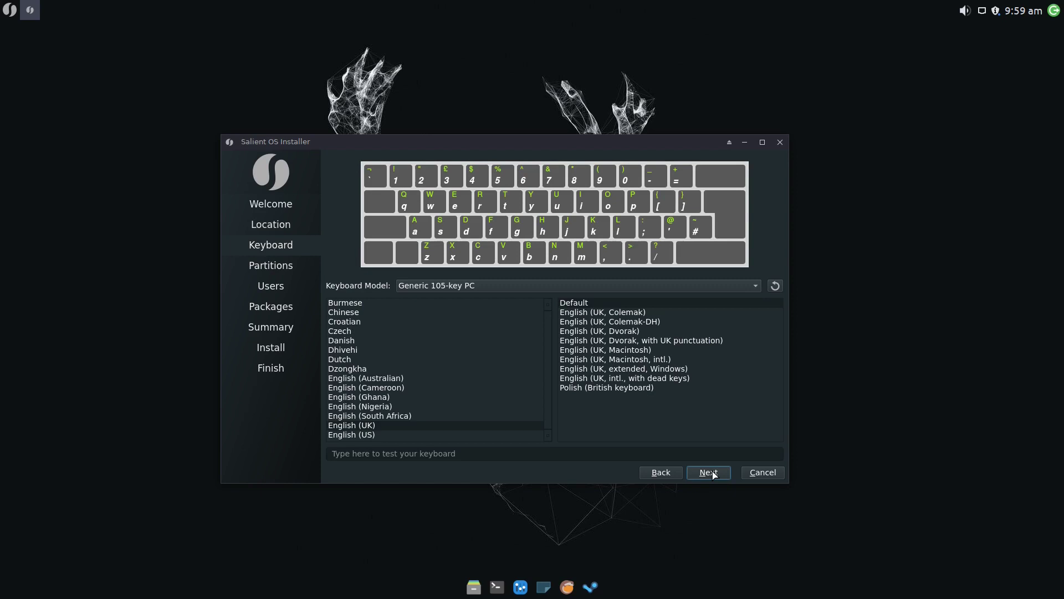
{"action": "left_click", "coordinate": [715, 475]}
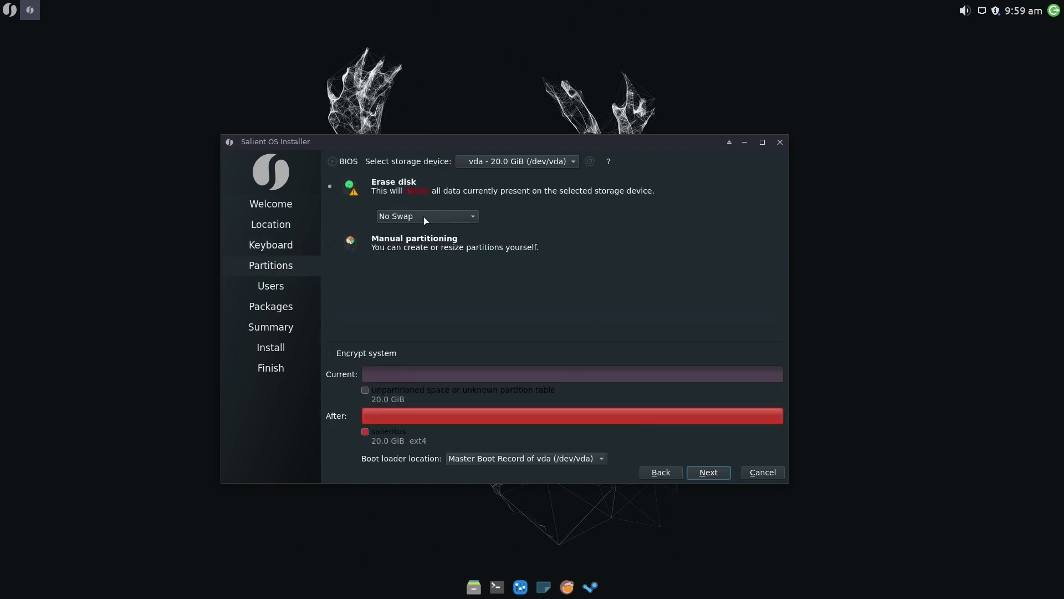
{"action": "left_click", "coordinate": [383, 217]}
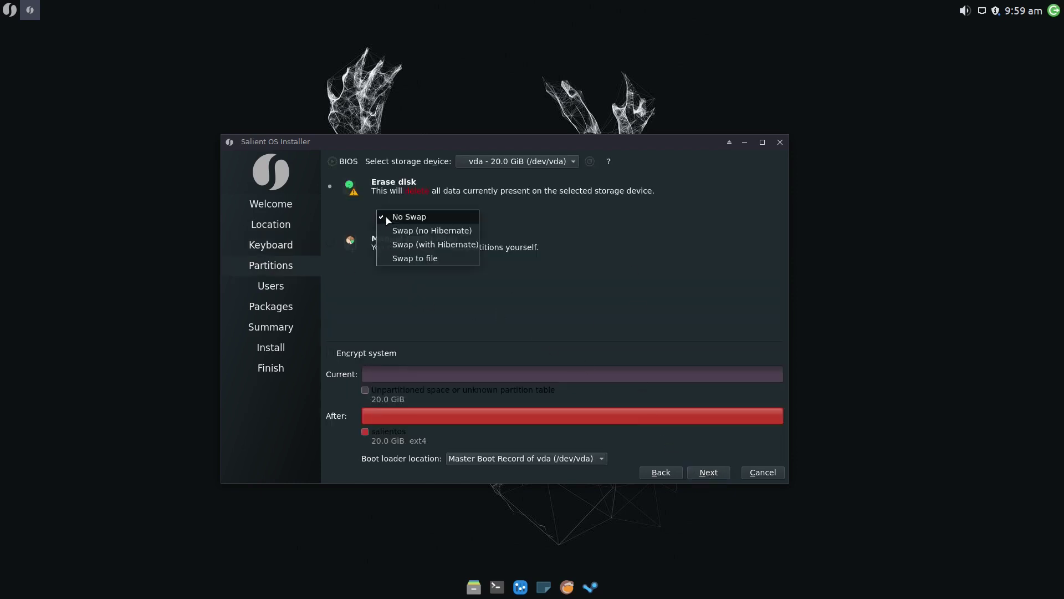
{"action": "left_click", "coordinate": [499, 373]}
{"action": "left_click", "coordinate": [720, 478]}
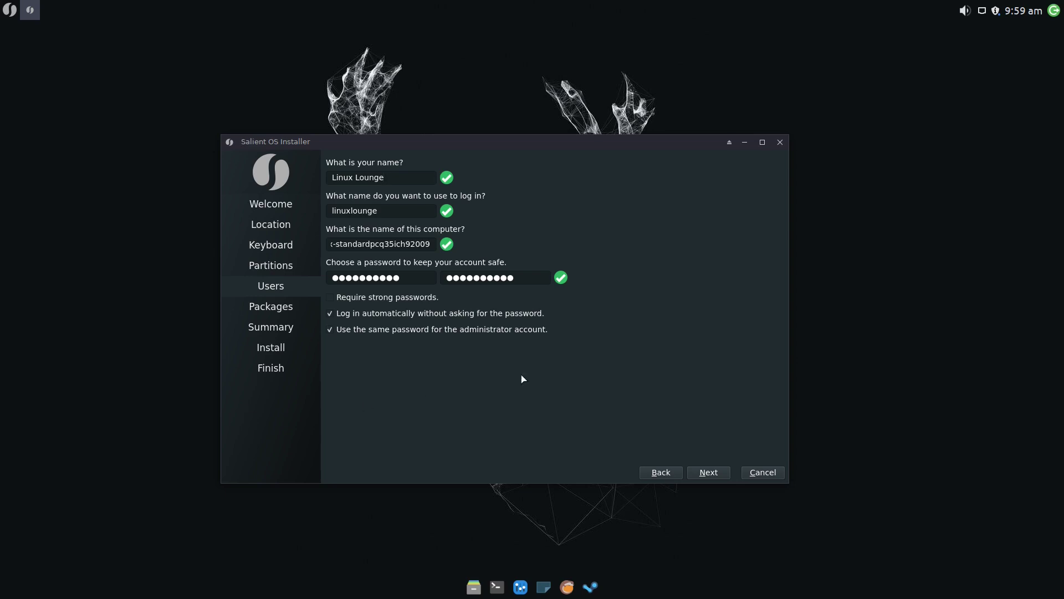
Step: Expand the VirtualBox and VMWare Open Tools package groups to view their packages
{"action": "left_click", "coordinate": [702, 475]}
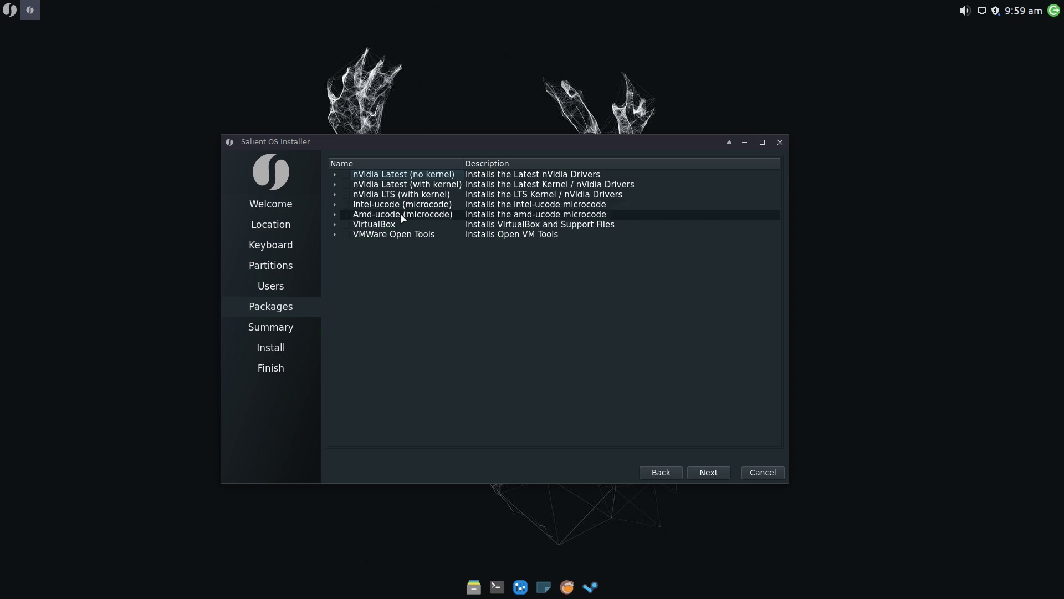
{"action": "left_click", "coordinate": [335, 224]}
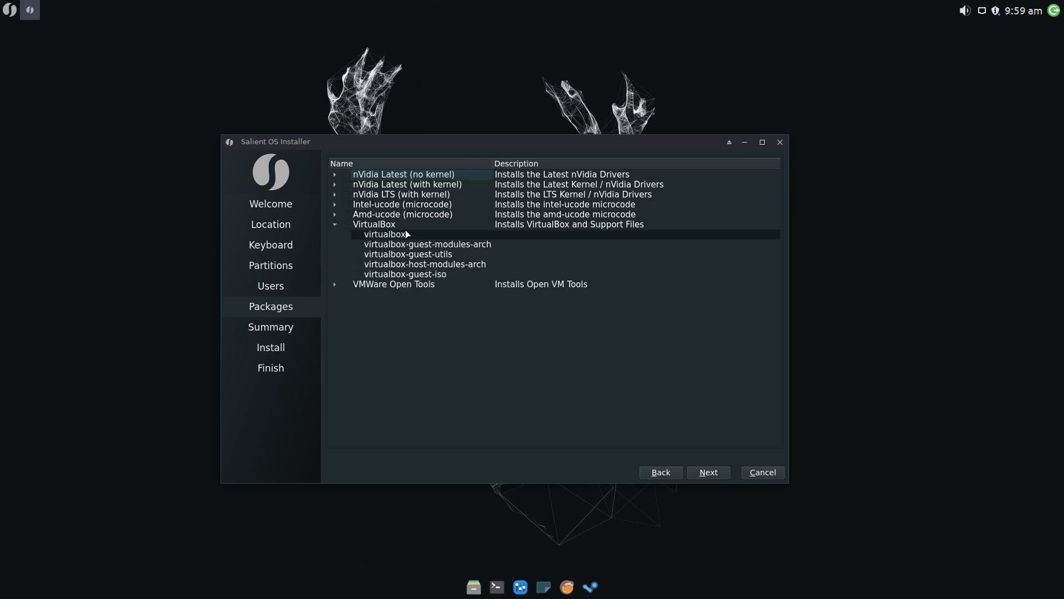
{"action": "left_click", "coordinate": [336, 286]}
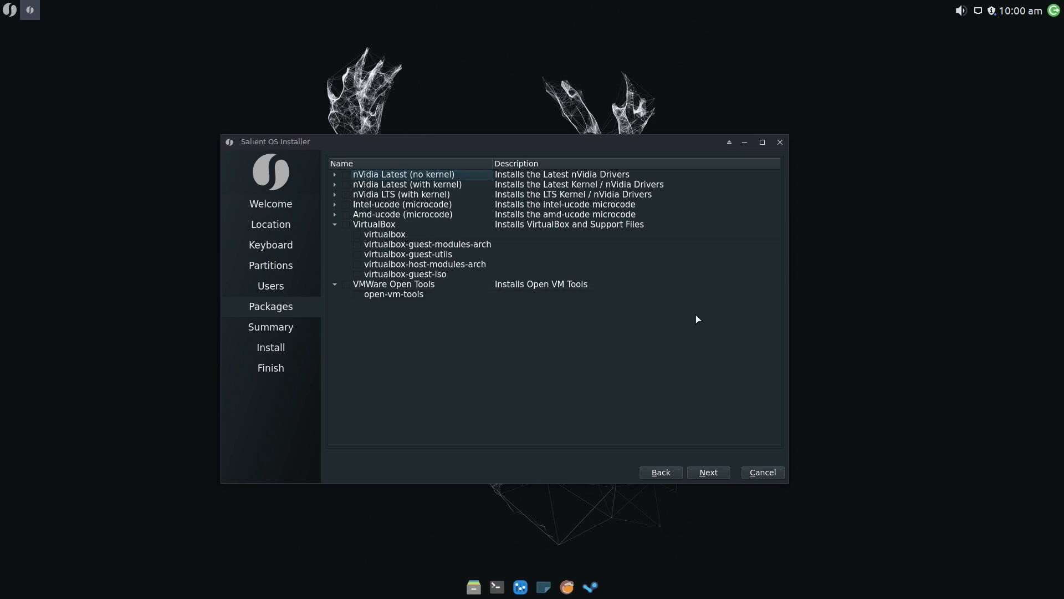
Step: Review the summary erasing /dev/vda into a 20 GiB ext4 partition and start installation
{"action": "left_click", "coordinate": [708, 472]}
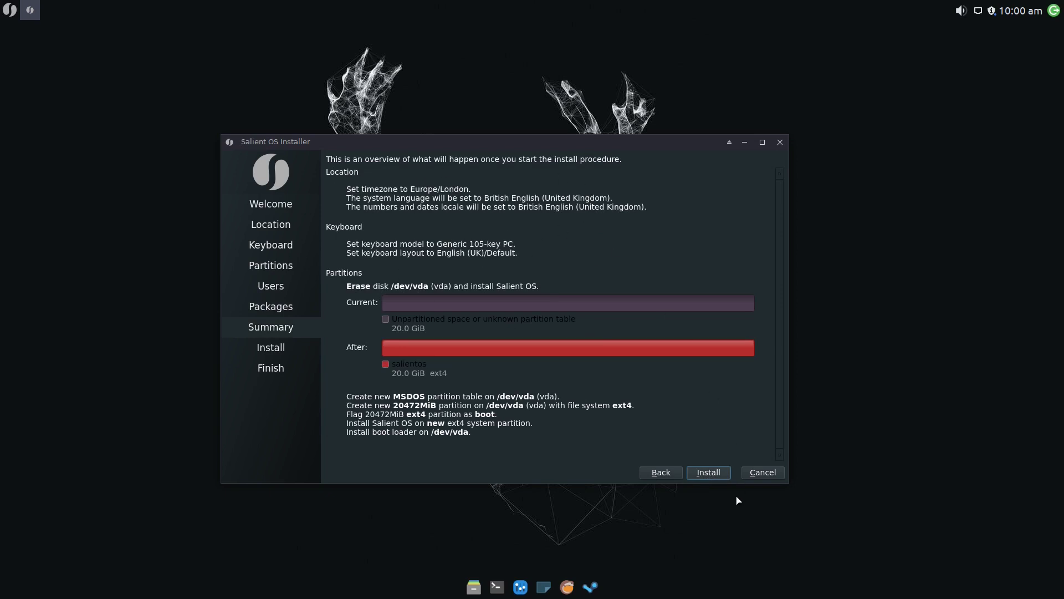
{"action": "left_click", "coordinate": [711, 474]}
{"action": "left_click", "coordinate": [562, 317]}
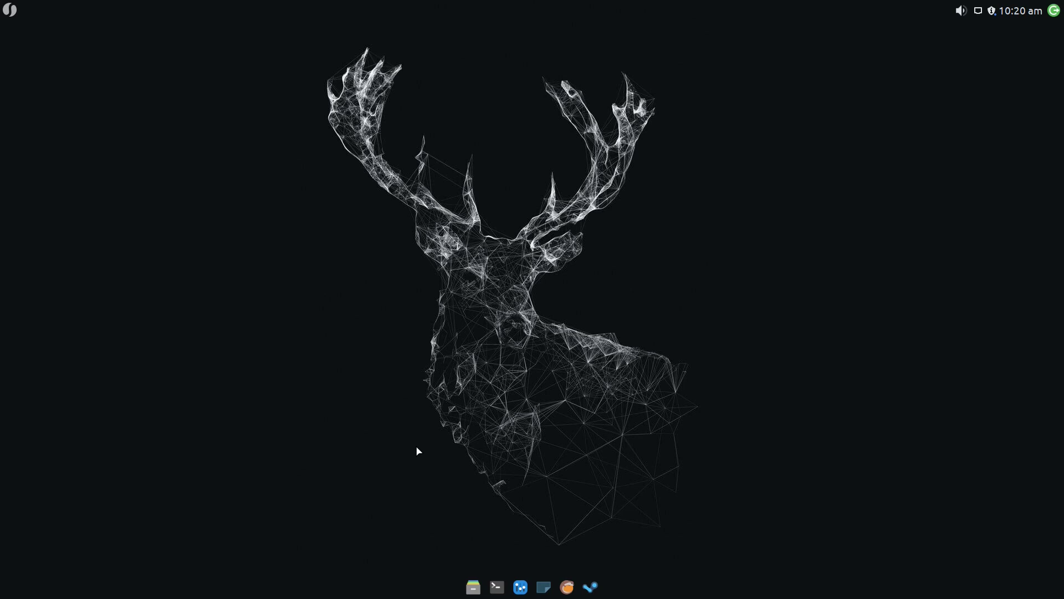
{"action": "left_click", "coordinate": [10, 10]}
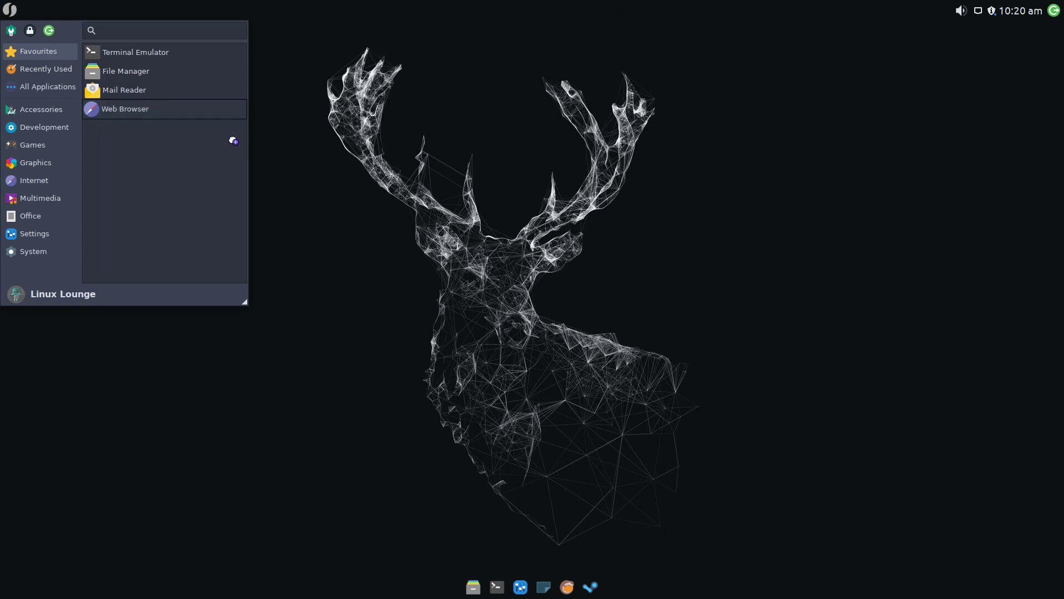
{"action": "left_click_drag", "start_coordinate": [155, 109], "coordinate": [482, 575]}
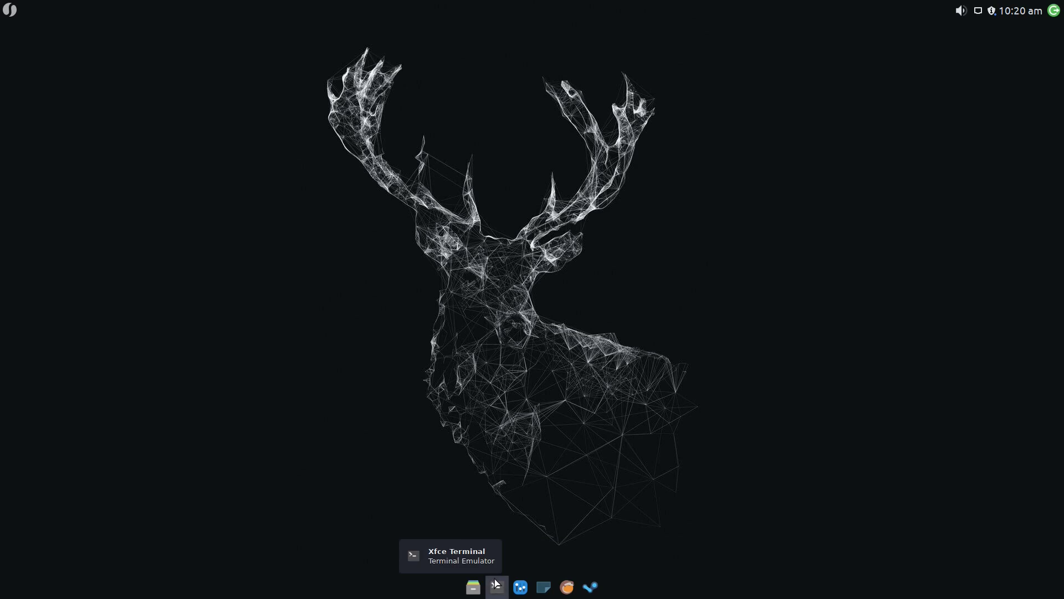
{"action": "left_click", "coordinate": [541, 587]}
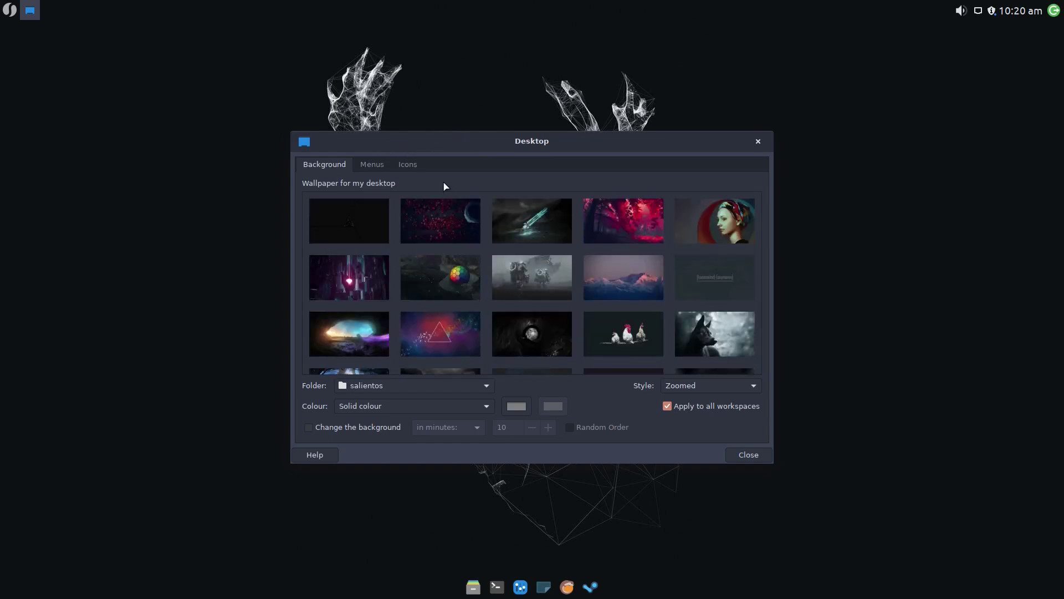
{"action": "scroll", "coordinate": [482, 269], "scroll_direction": "down", "scroll_amount": 2}
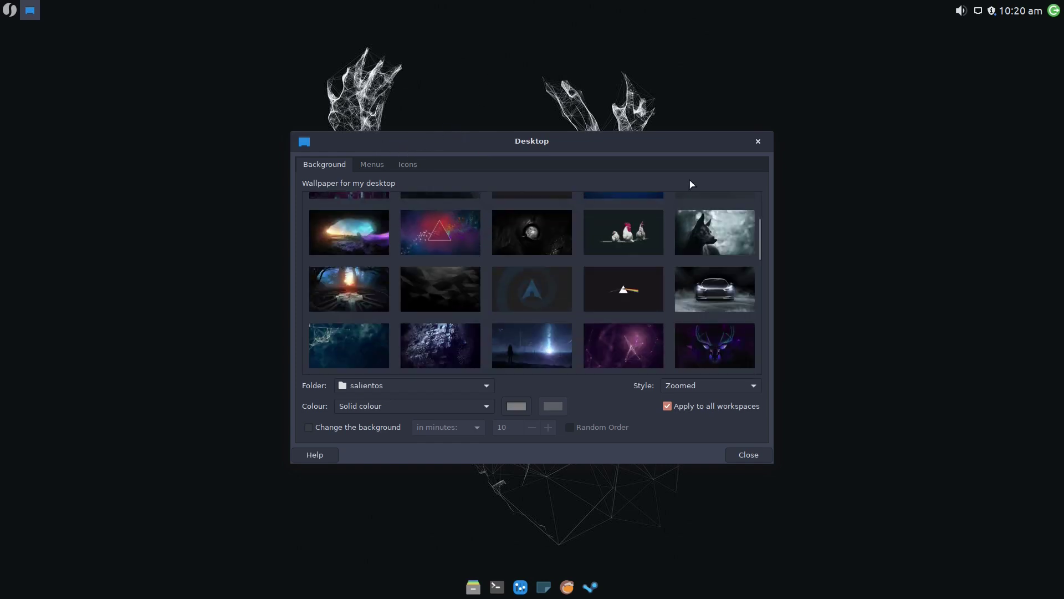
{"action": "left_click", "coordinate": [758, 142]}
{"action": "right_click", "coordinate": [379, 198]}
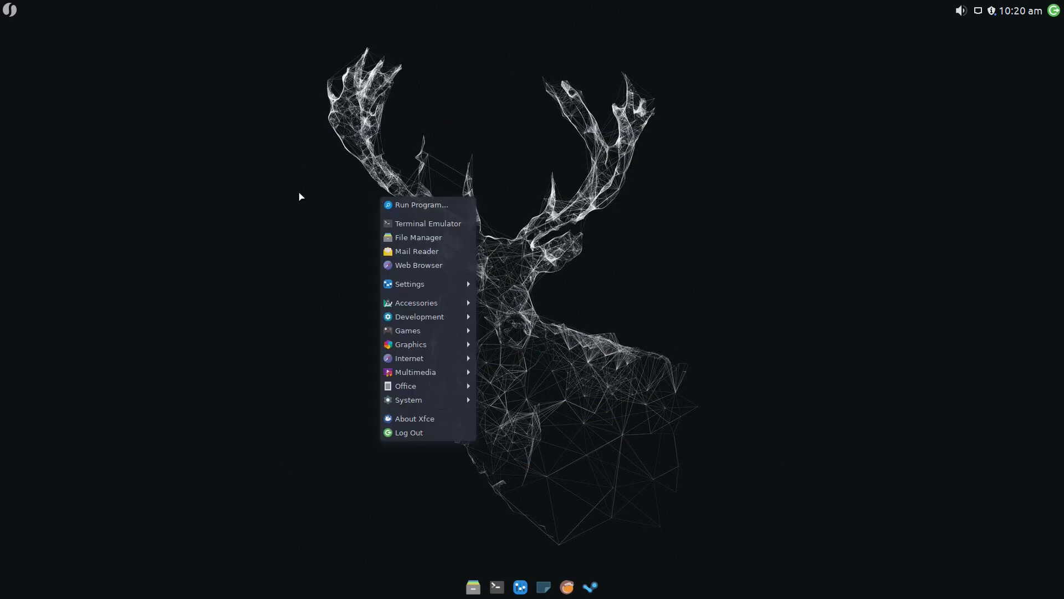
{"action": "left_click", "coordinate": [300, 197]}
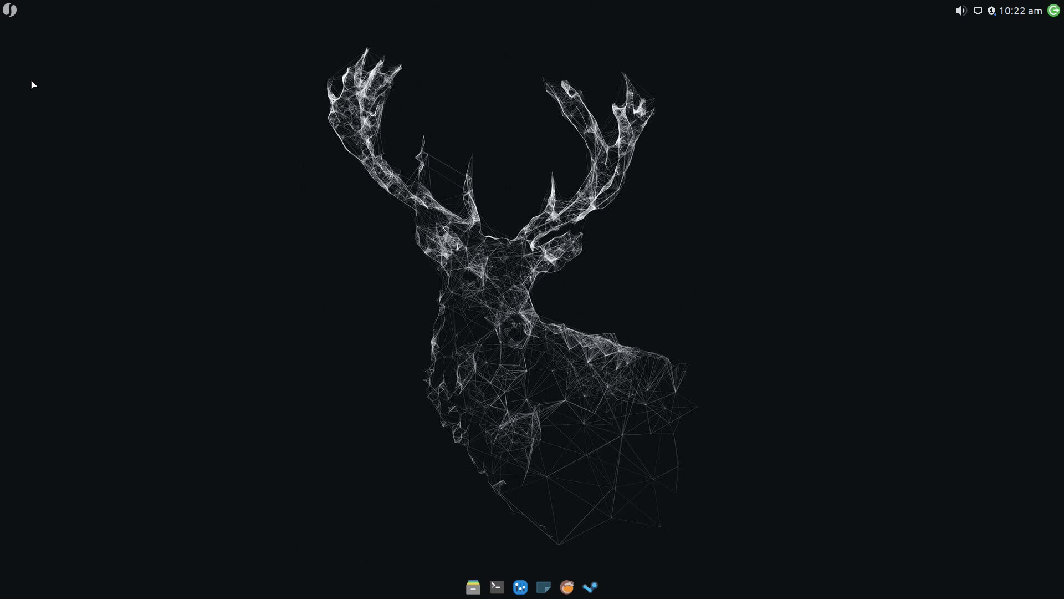
{"action": "left_click", "coordinate": [7, 14]}
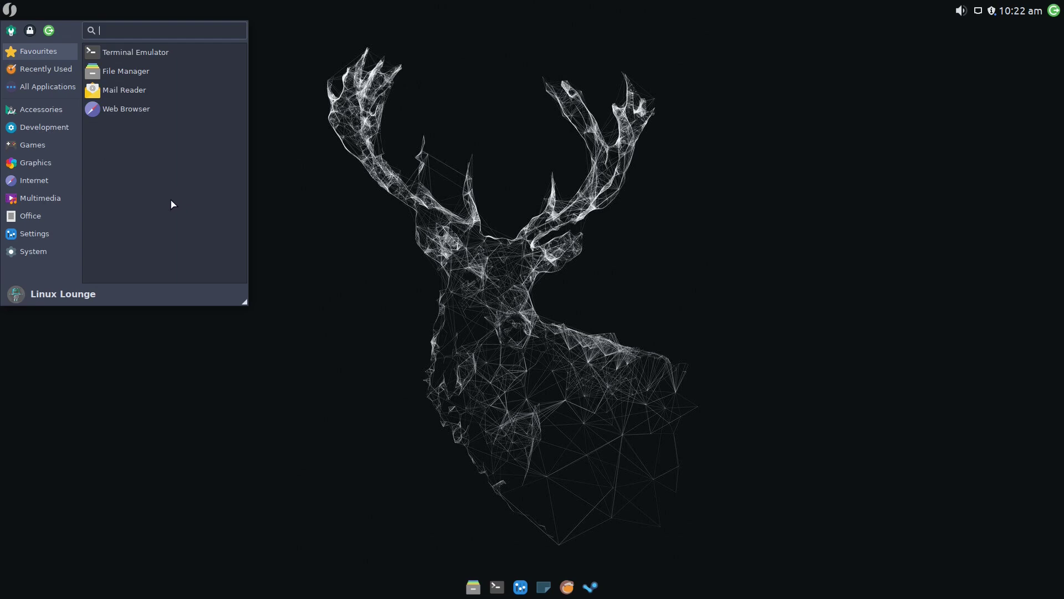
{"action": "left_click", "coordinate": [52, 111]}
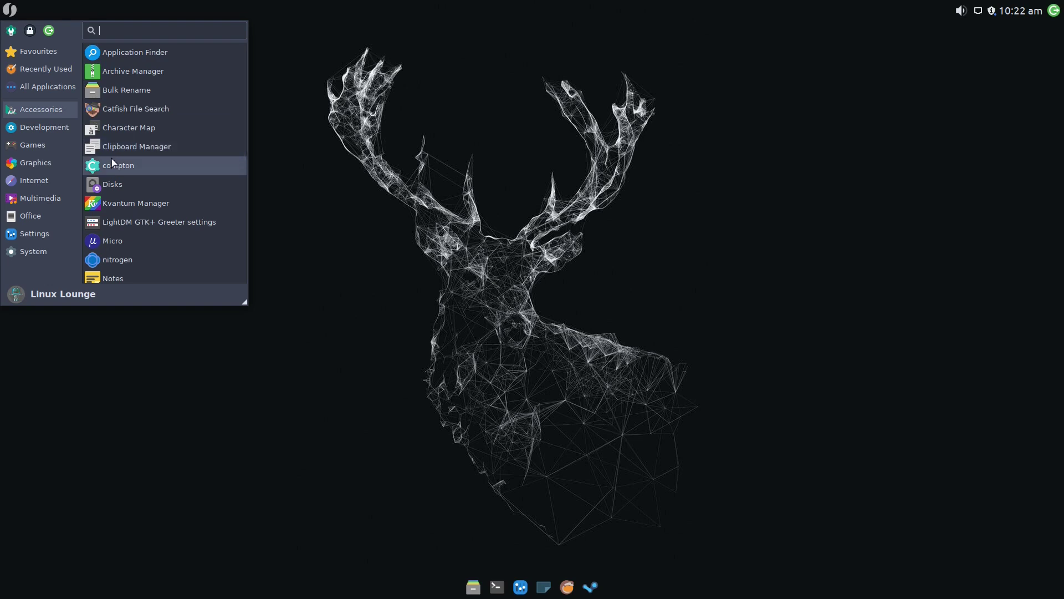
{"action": "left_click", "coordinate": [571, 291]}
{"action": "left_click", "coordinate": [473, 586]}
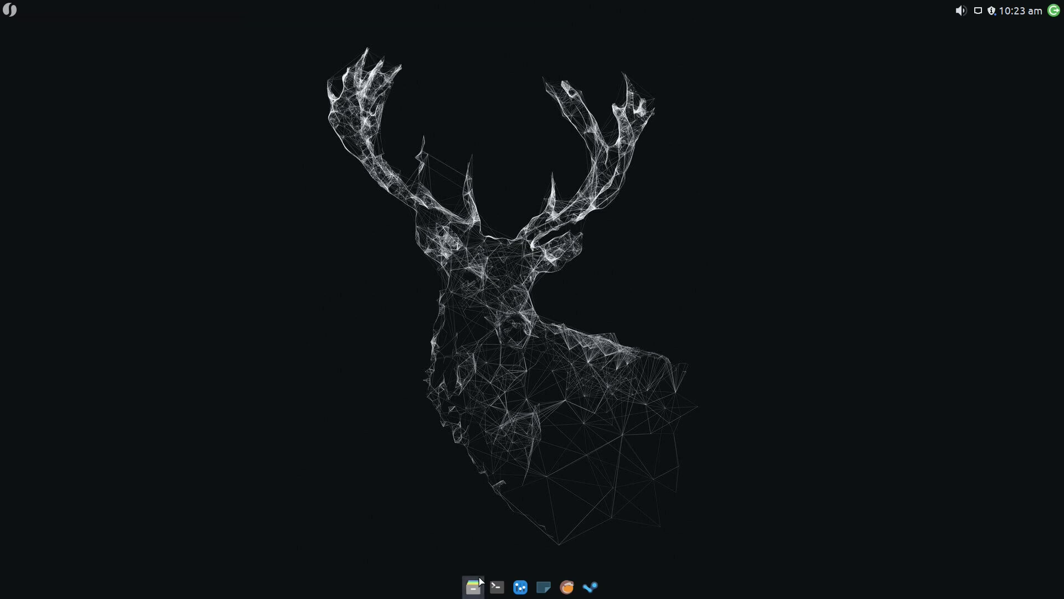
{"action": "left_click_drag", "start_coordinate": [451, 141], "coordinate": [348, 106]}
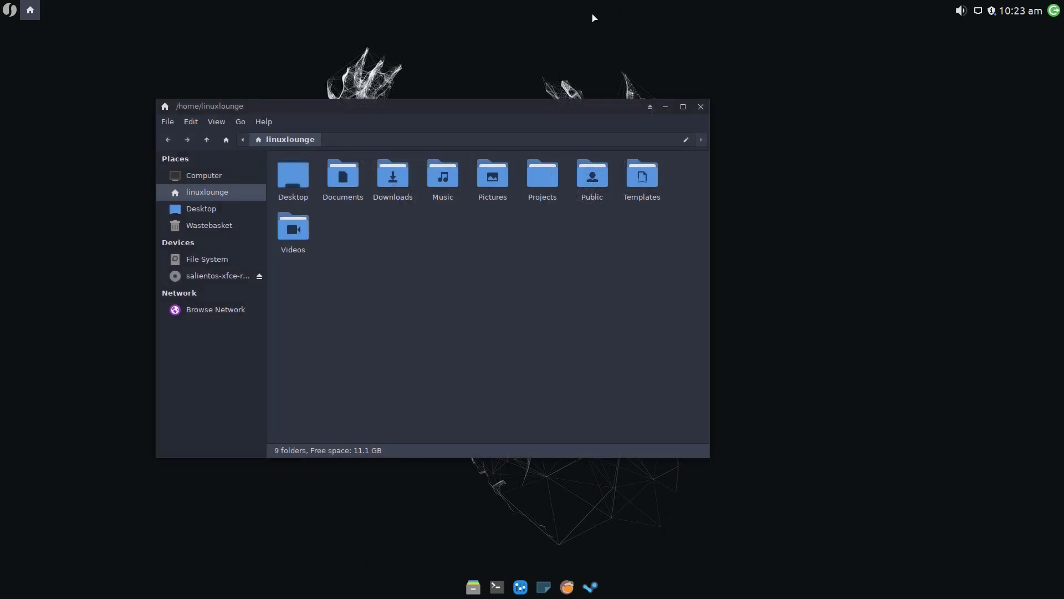
{"action": "left_click", "coordinate": [701, 107]}
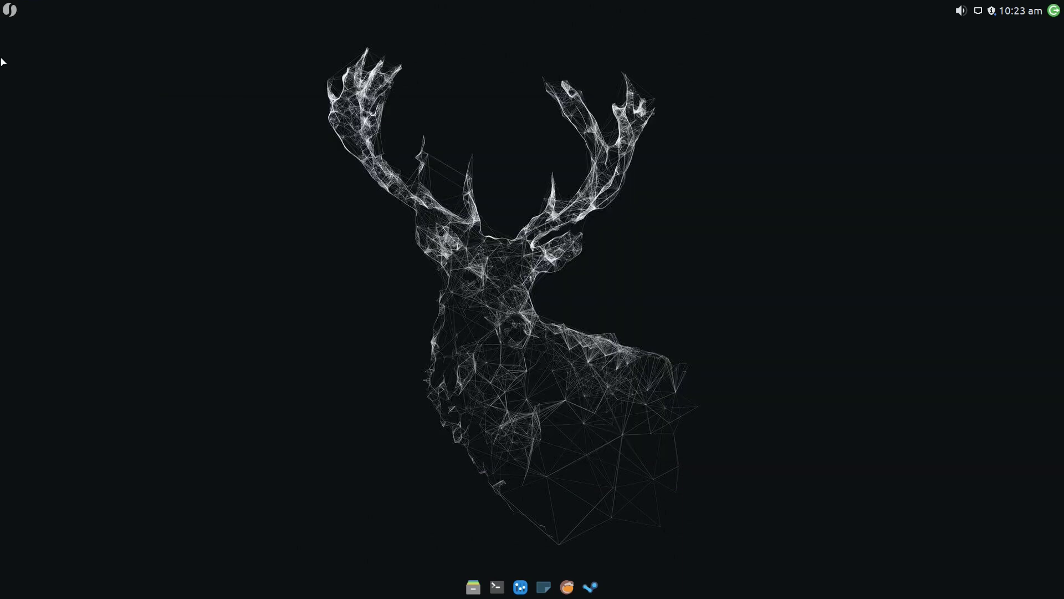
Step: Show the Accessories category in the Whisker menu and scroll its apps, such as Micro, nitrogen and Notes
{"action": "left_click", "coordinate": [9, 10]}
{"action": "left_click", "coordinate": [41, 109]}
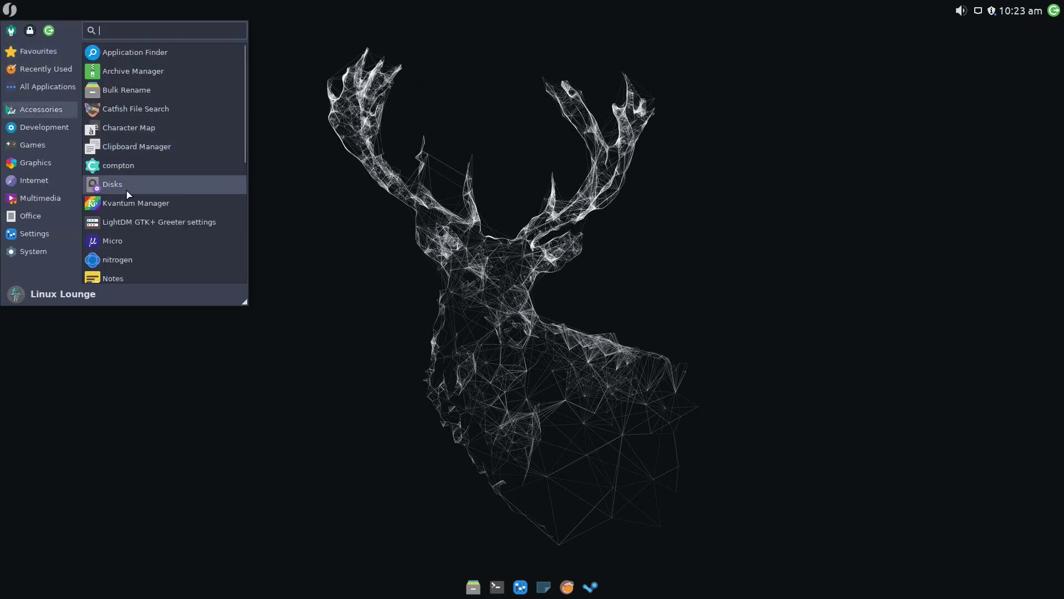
{"action": "scroll", "coordinate": [127, 194], "scroll_direction": "down", "scroll_amount": 7}
{"action": "scroll", "coordinate": [125, 197], "scroll_direction": "up", "scroll_amount": 3}
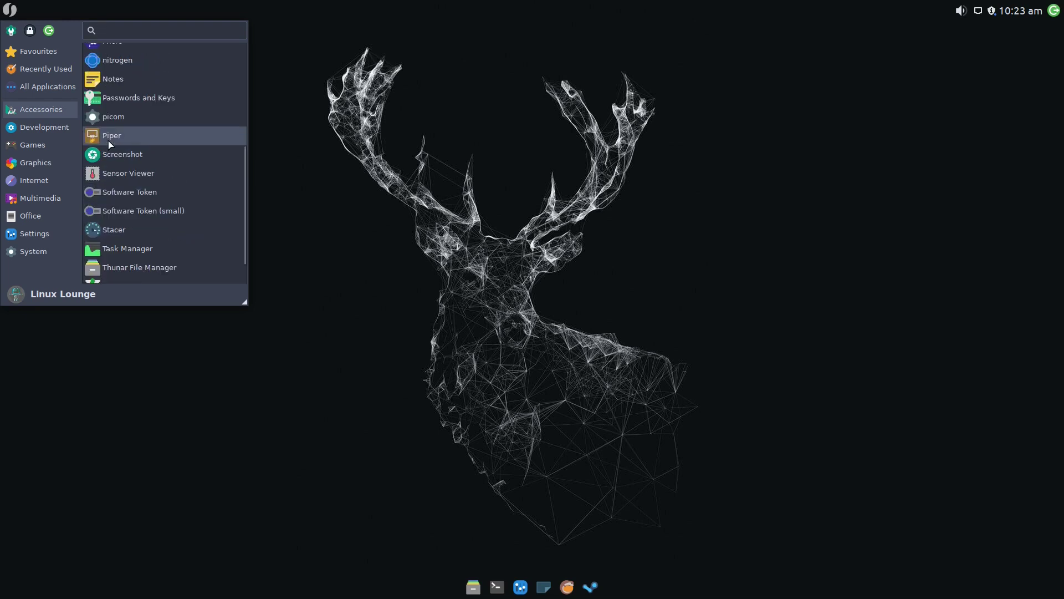
{"action": "scroll", "coordinate": [123, 189], "scroll_direction": "up", "scroll_amount": 2}
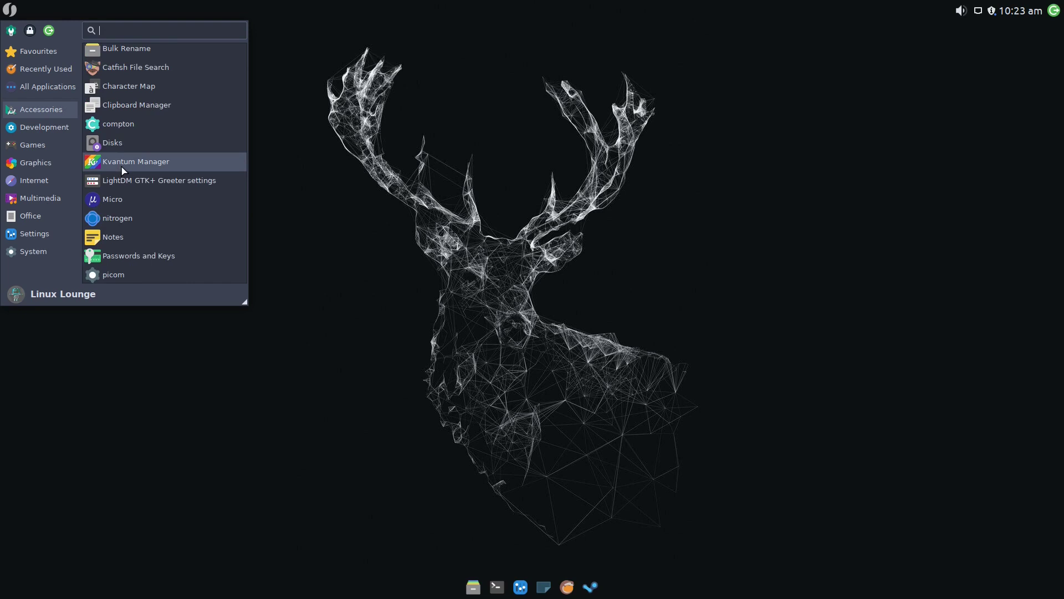
Step: Launch Micro from Accessories, move its terminal window up-left, then close it
{"action": "left_click", "coordinate": [111, 200]}
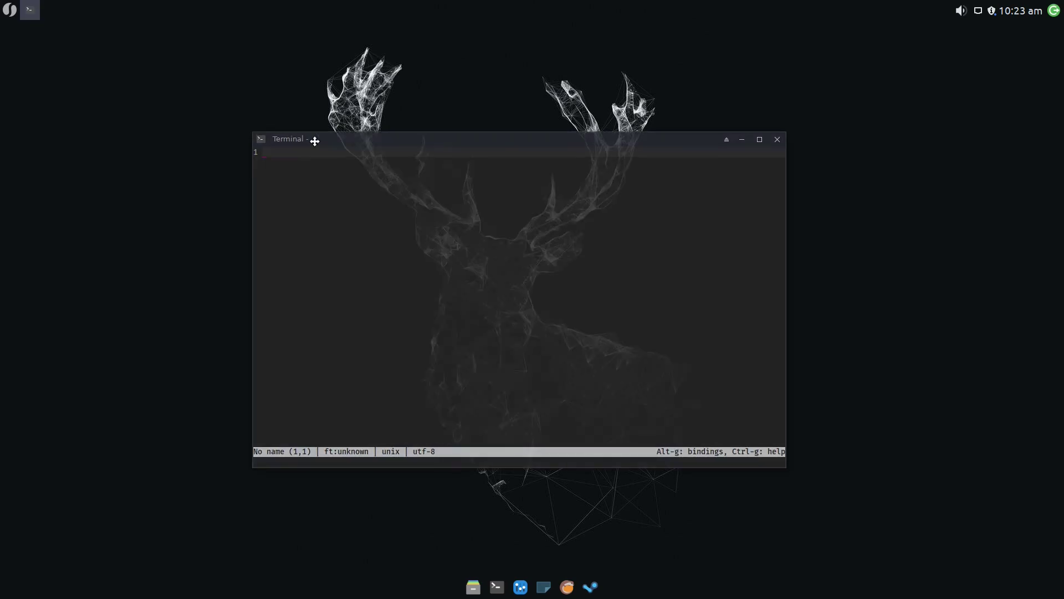
{"action": "left_click_drag", "start_coordinate": [315, 141], "coordinate": [290, 133]}
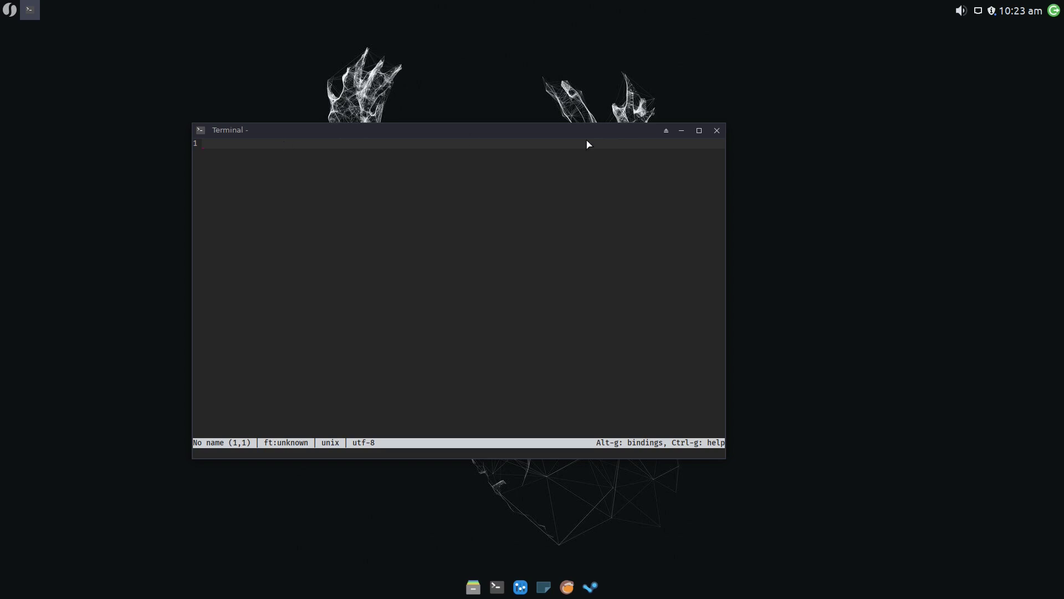
{"action": "left_click", "coordinate": [717, 131]}
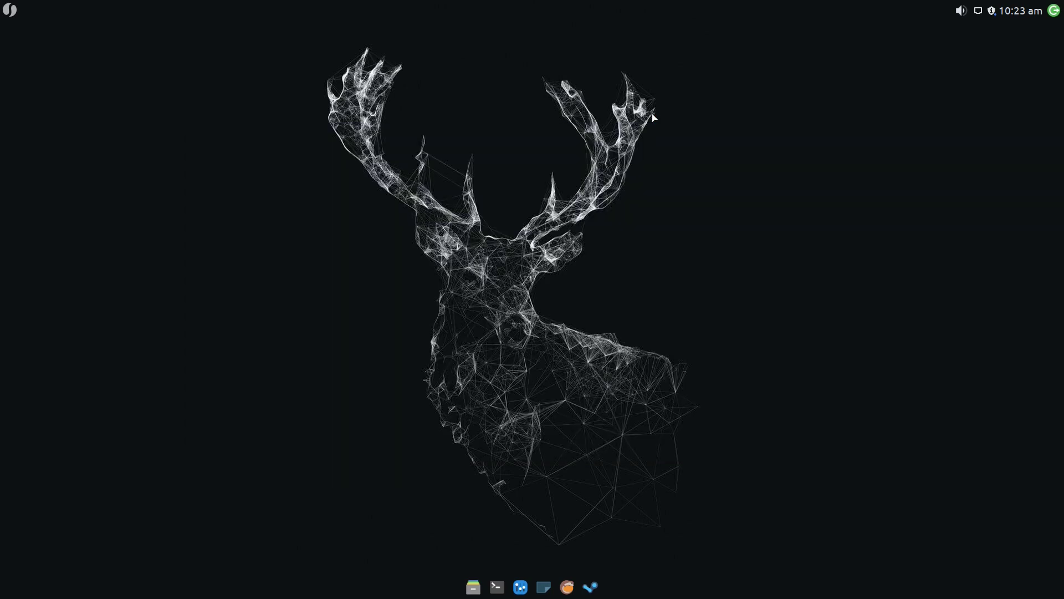
{"action": "left_click", "coordinate": [10, 10]}
{"action": "left_click", "coordinate": [36, 111]}
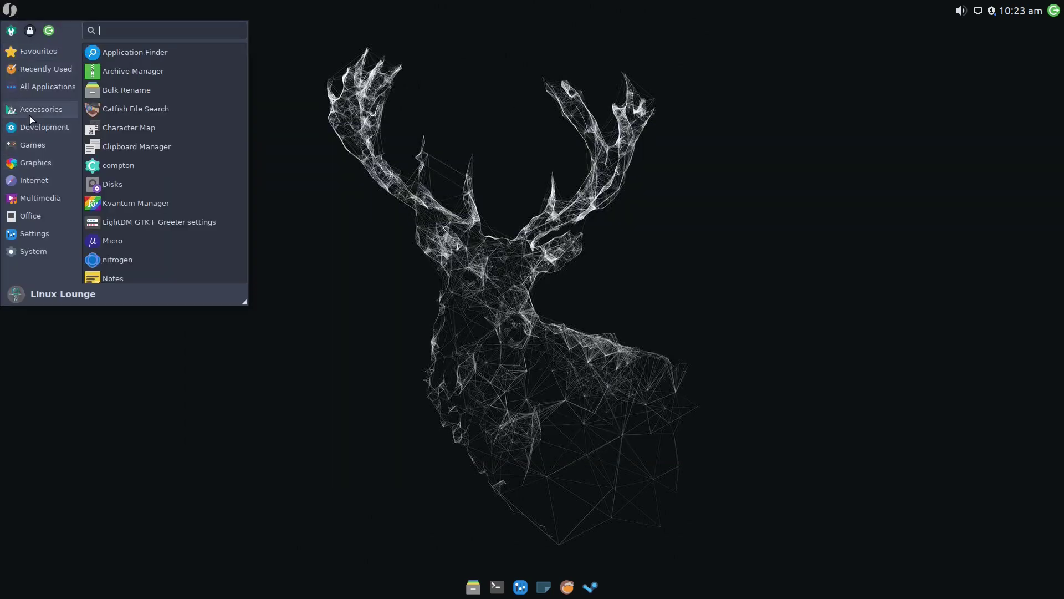
{"action": "scroll", "coordinate": [148, 151], "scroll_direction": "down", "scroll_amount": 3}
{"action": "scroll", "coordinate": [148, 152], "scroll_direction": "down", "scroll_amount": 2}
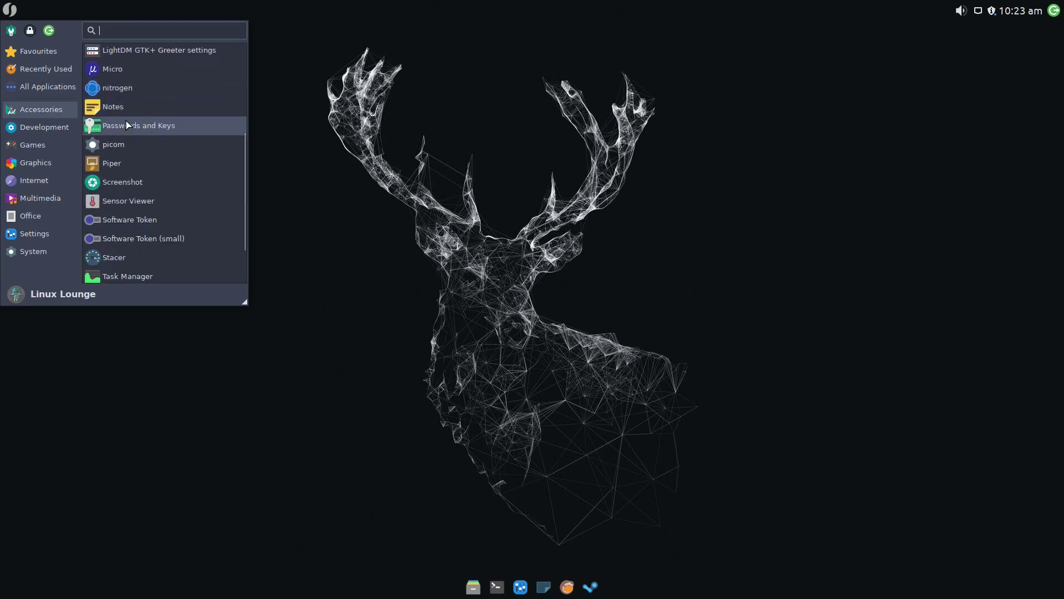
{"action": "left_click", "coordinate": [126, 91]}
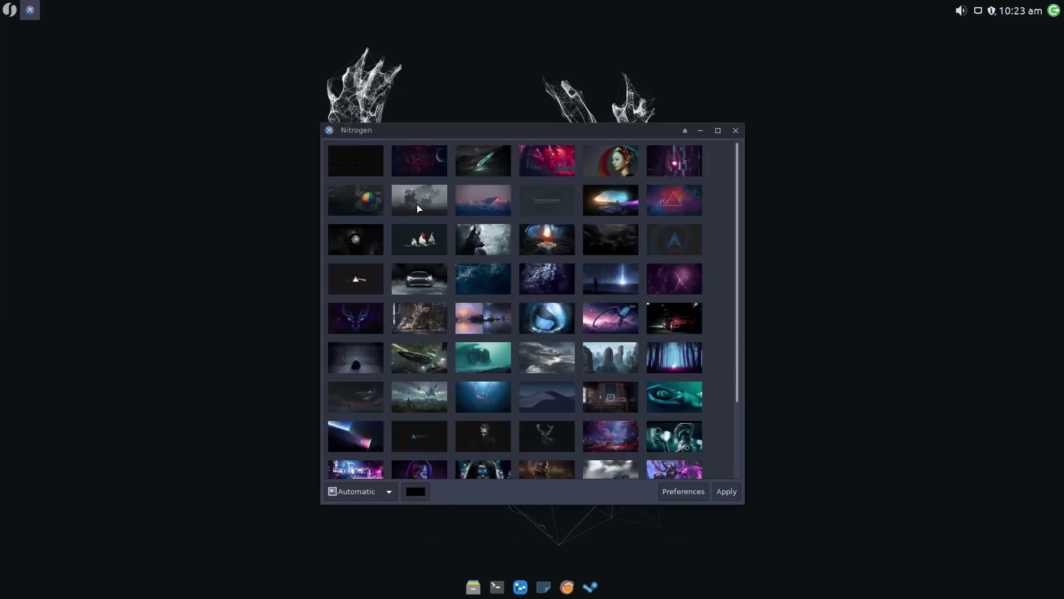
{"action": "scroll", "coordinate": [410, 285], "scroll_direction": "down", "scroll_amount": 3}
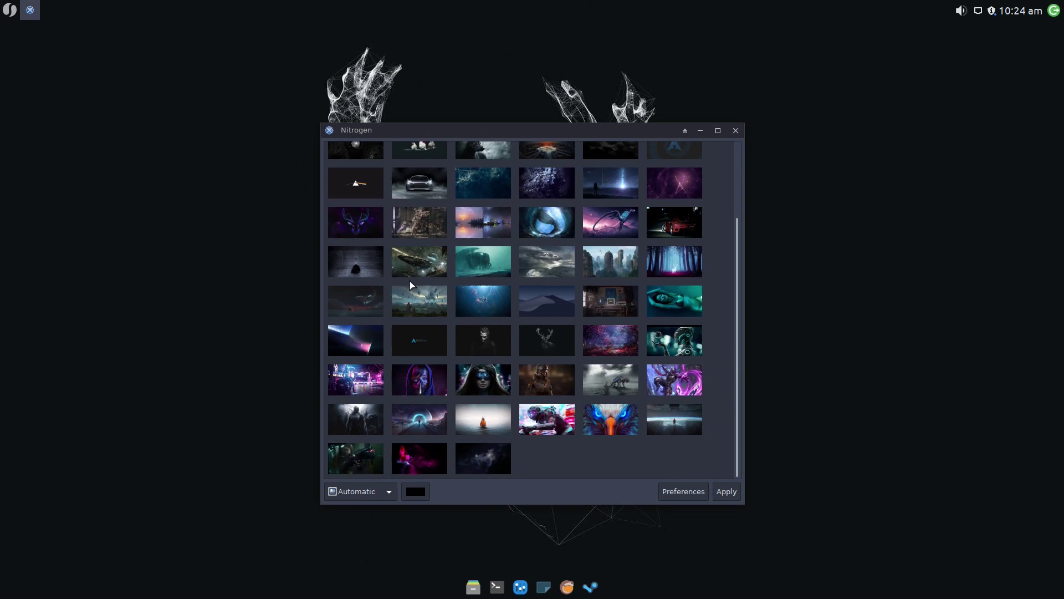
{"action": "scroll", "coordinate": [476, 411], "scroll_direction": "up", "scroll_amount": 3}
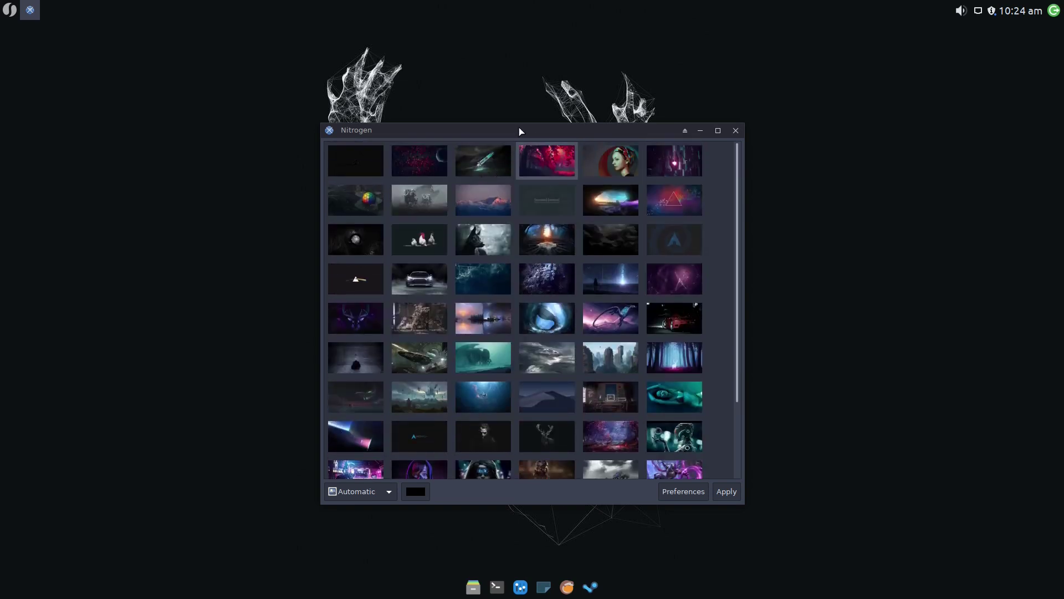
Step: Close Nitrogen and bring up the Desktop background settings dialog
{"action": "left_click", "coordinate": [725, 491]}
{"action": "left_click", "coordinate": [12, 11]}
{"action": "left_click", "coordinate": [418, 281]}
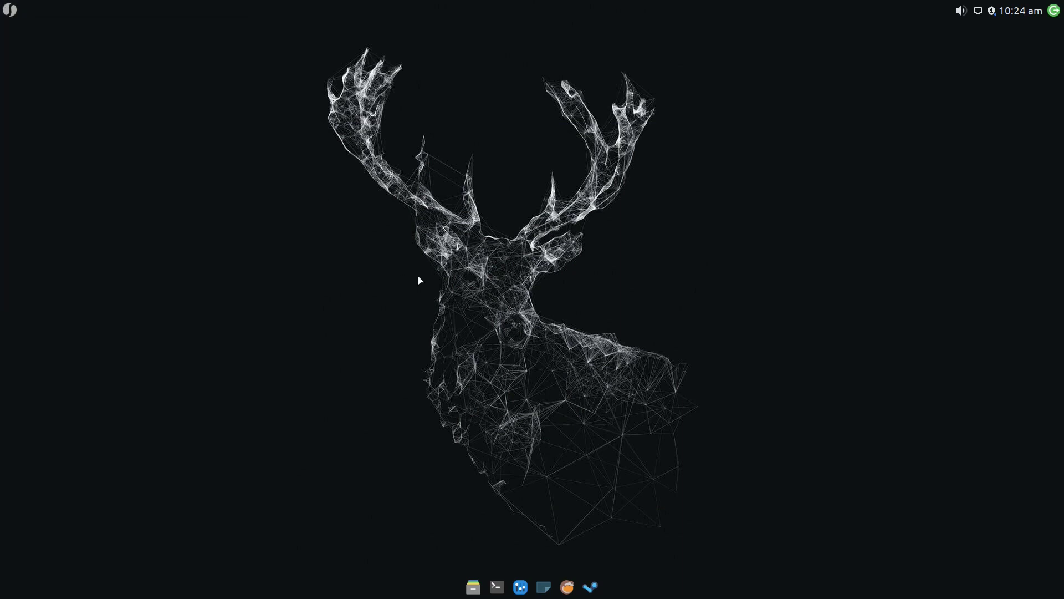
{"action": "left_click", "coordinate": [544, 587]}
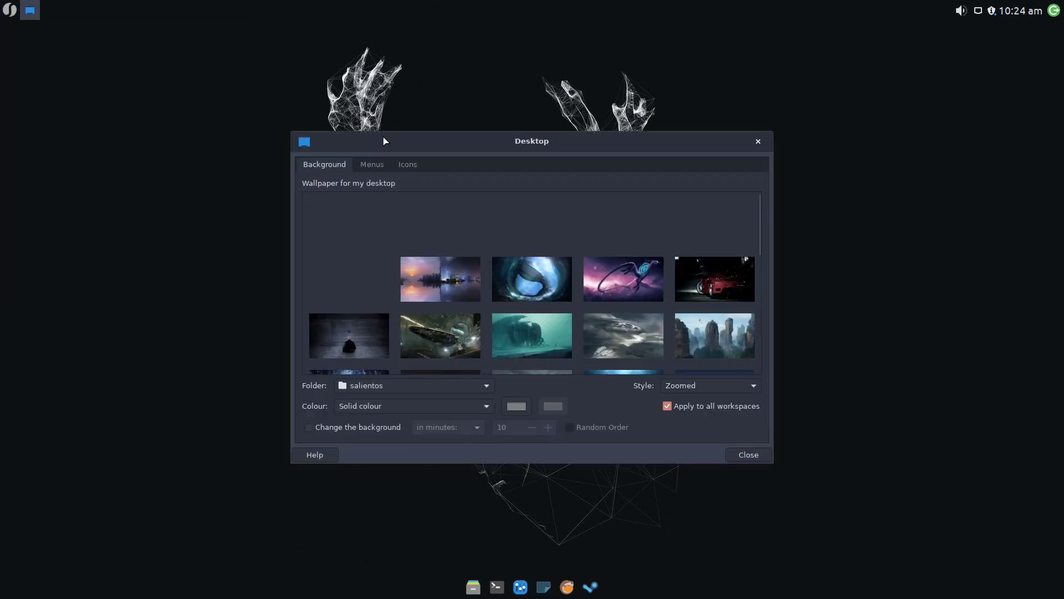
{"action": "left_click_drag", "start_coordinate": [400, 140], "coordinate": [302, 117]}
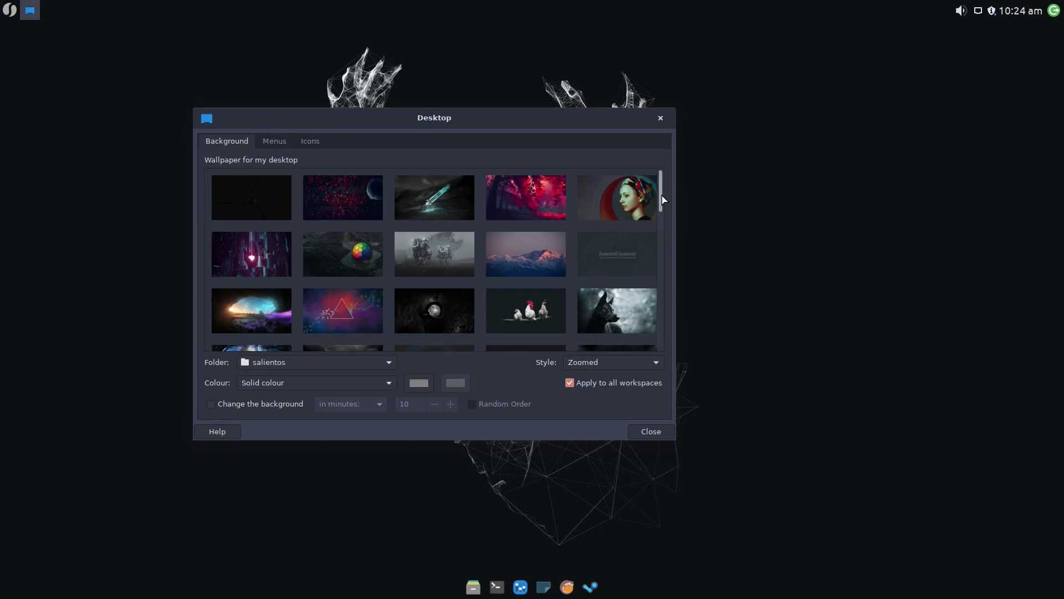
Step: Try the red forest, grey spaceship, underwater and dark Arch pictures as wallpaper
{"action": "scroll", "coordinate": [658, 197], "scroll_direction": "down", "scroll_amount": 1}
{"action": "scroll", "coordinate": [658, 197], "scroll_direction": "up", "scroll_amount": 1}
{"action": "left_click", "coordinate": [546, 203]}
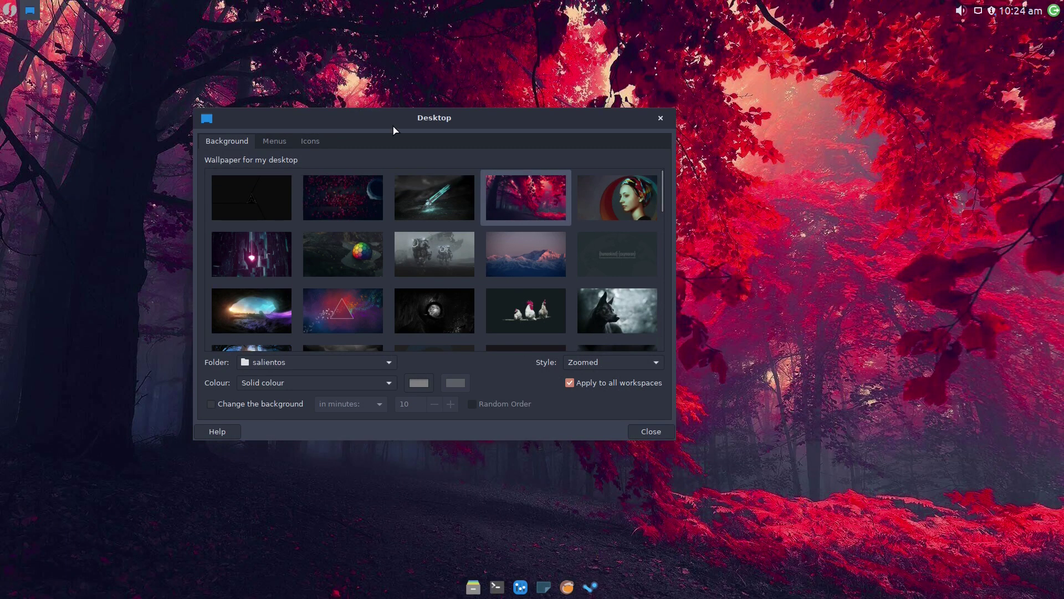
{"action": "left_click_drag", "start_coordinate": [395, 123], "coordinate": [496, 133]}
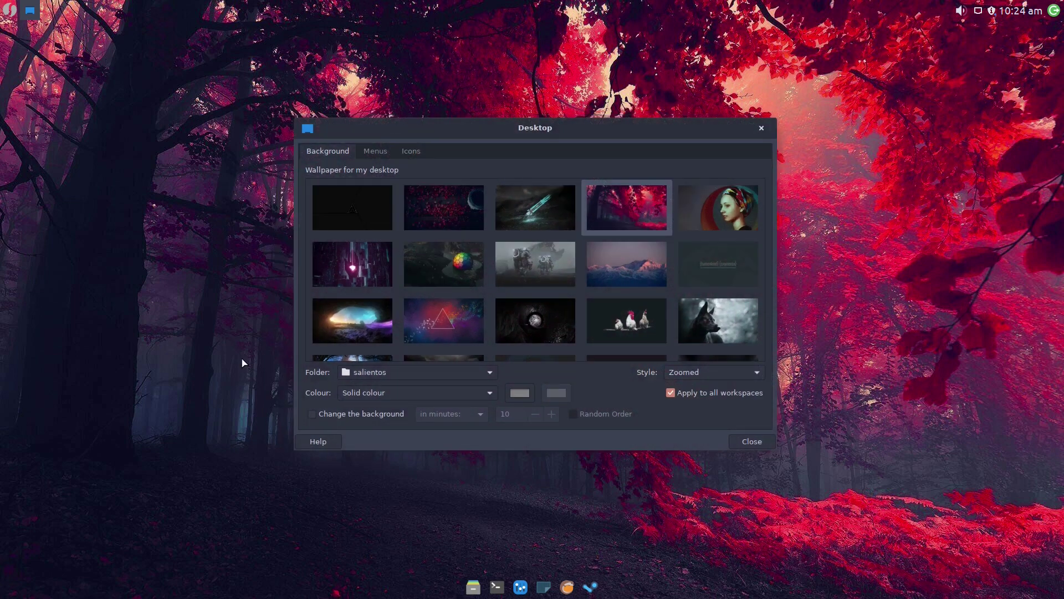
{"action": "scroll", "coordinate": [531, 266], "scroll_direction": "down", "scroll_amount": 4}
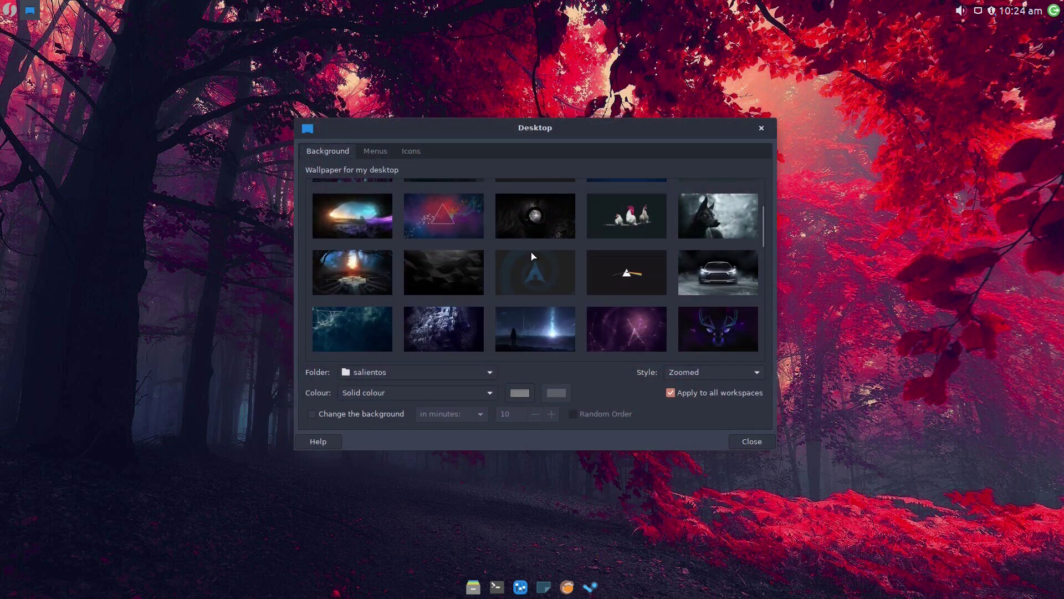
{"action": "scroll", "coordinate": [531, 255], "scroll_direction": "down", "scroll_amount": 1}
{"action": "left_click", "coordinate": [613, 284]}
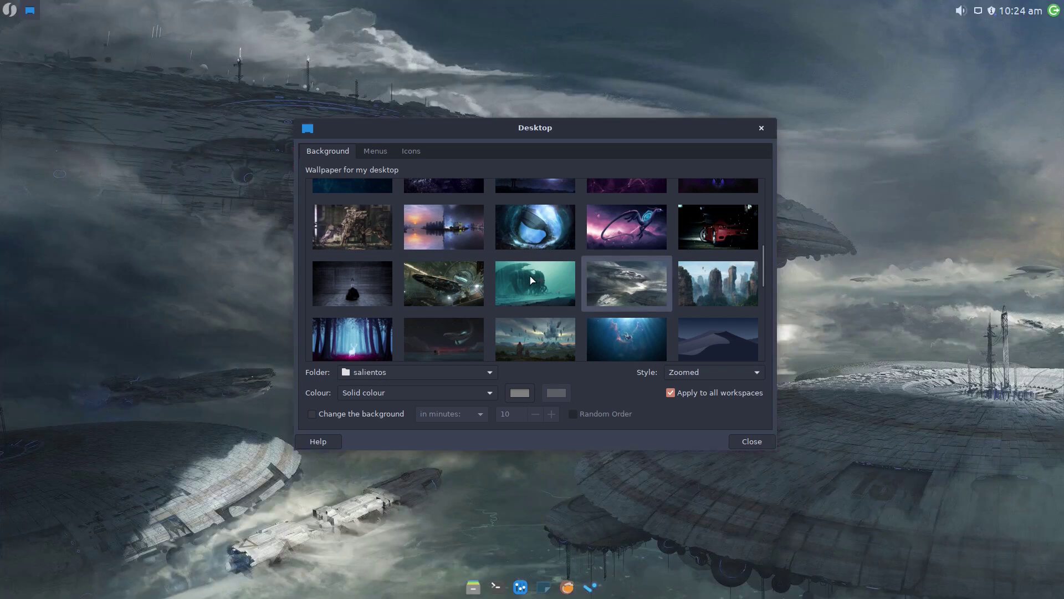
{"action": "scroll", "coordinate": [531, 280], "scroll_direction": "down", "scroll_amount": 1}
{"action": "scroll", "coordinate": [521, 276], "scroll_direction": "down", "scroll_amount": 1}
{"action": "left_click", "coordinate": [622, 243]}
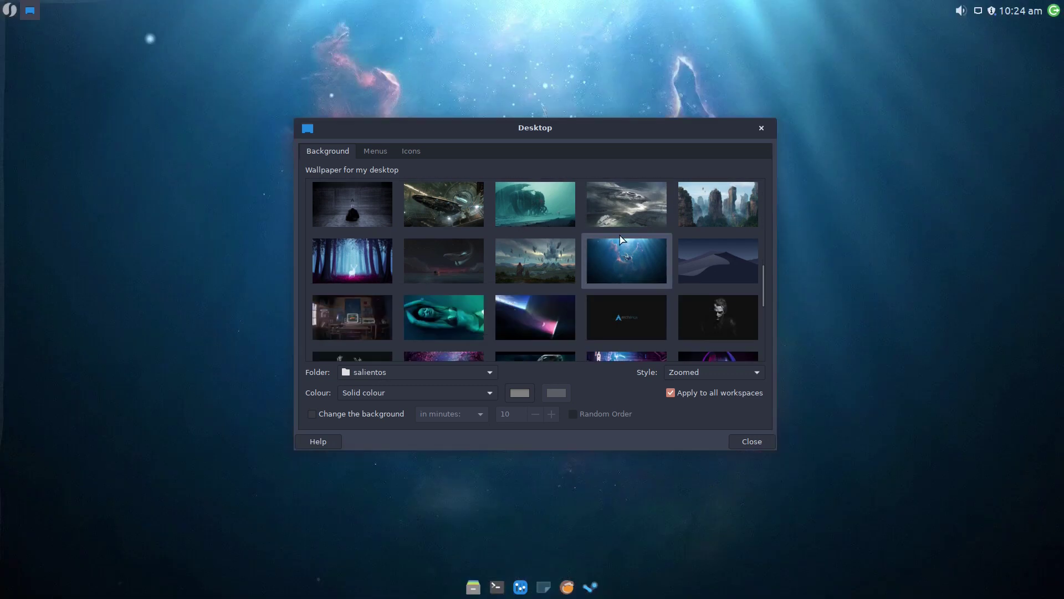
{"action": "left_click", "coordinate": [656, 327]}
Step: Try the motorcycle cyborg, a dark picture and the deer wireframe as wallpaper
{"action": "left_click_drag", "start_coordinate": [527, 129], "coordinate": [464, 122]}
{"action": "scroll", "coordinate": [566, 269], "scroll_direction": "down", "scroll_amount": 4}
{"action": "left_click", "coordinate": [473, 268]}
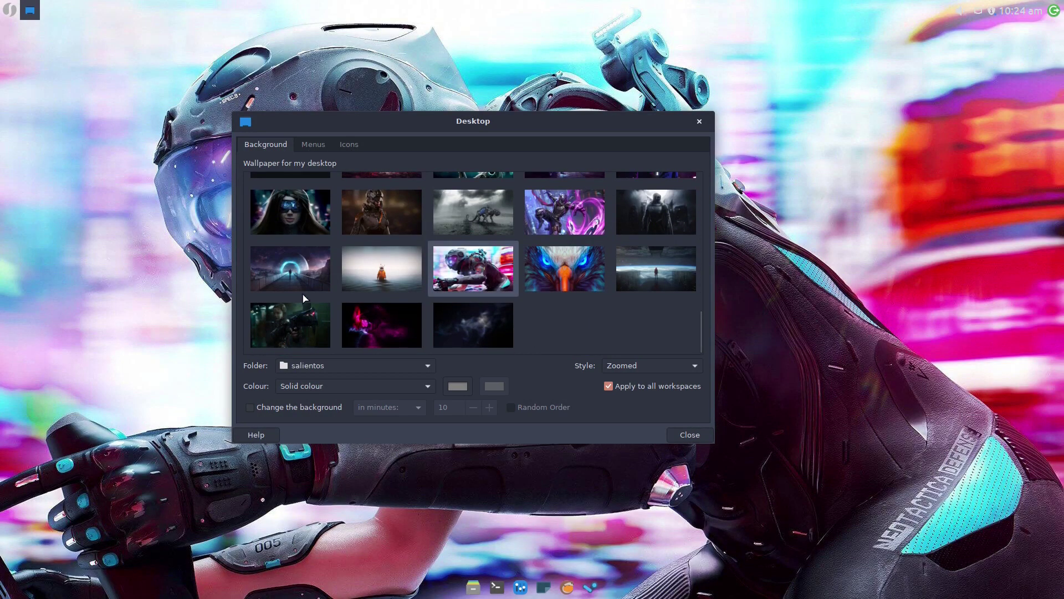
{"action": "left_click", "coordinate": [288, 341]}
{"action": "left_click_drag", "start_coordinate": [392, 131], "coordinate": [418, 110]}
{"action": "scroll", "coordinate": [627, 294], "scroll_direction": "up", "scroll_amount": 3}
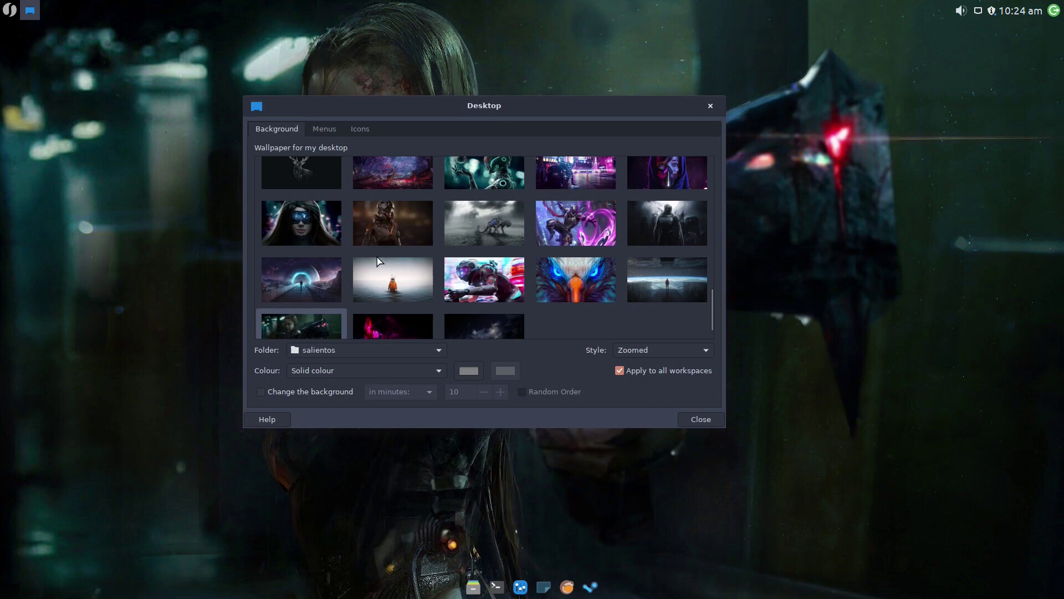
{"action": "scroll", "coordinate": [627, 294], "scroll_direction": "up", "scroll_amount": 1}
{"action": "left_click", "coordinate": [301, 244]}
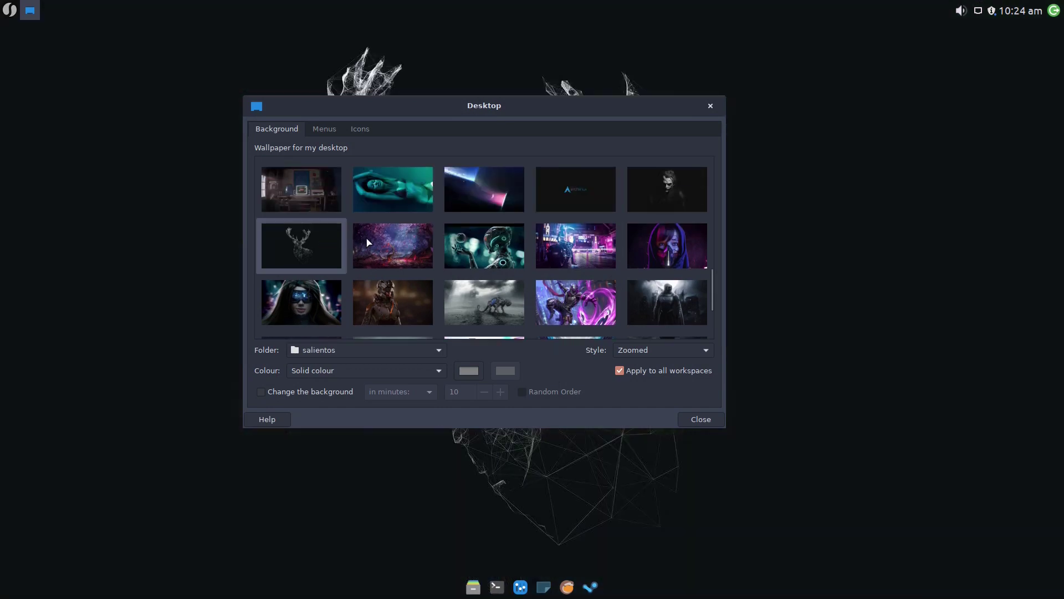
Step: Try the woman-in-water, underwater blue, red triangle, rainbow ball, headscarf and chickens wallpapers
{"action": "left_click_drag", "start_coordinate": [465, 117], "coordinate": [449, 181]}
{"action": "scroll", "coordinate": [529, 320], "scroll_direction": "up", "scroll_amount": 2}
{"action": "left_click", "coordinate": [403, 305]}
{"action": "scroll", "coordinate": [499, 300], "scroll_direction": "up", "scroll_amount": 1}
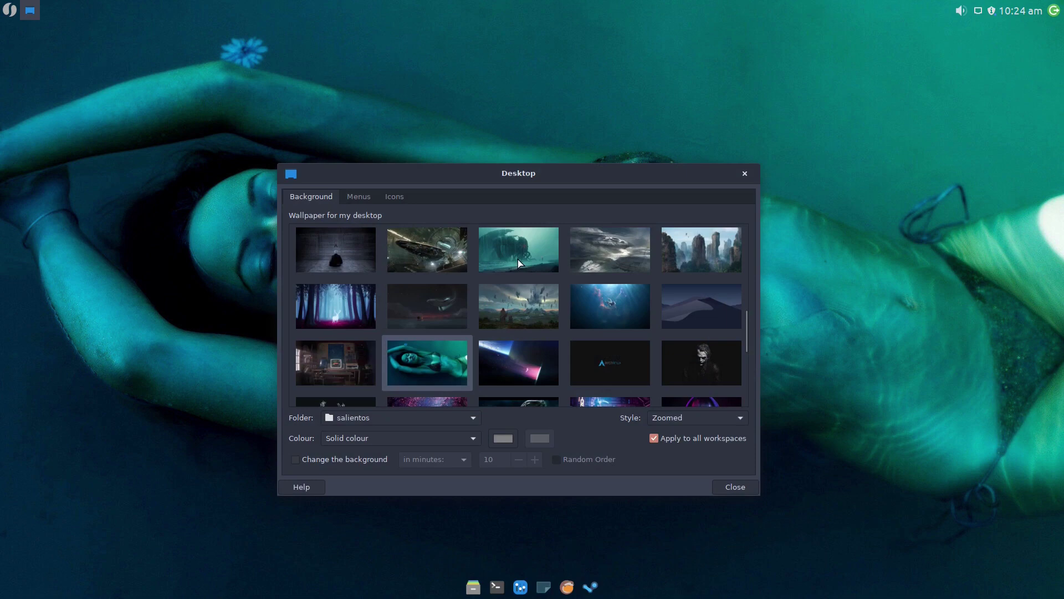
{"action": "left_click", "coordinate": [579, 291]}
{"action": "scroll", "coordinate": [523, 311], "scroll_direction": "up", "scroll_amount": 2}
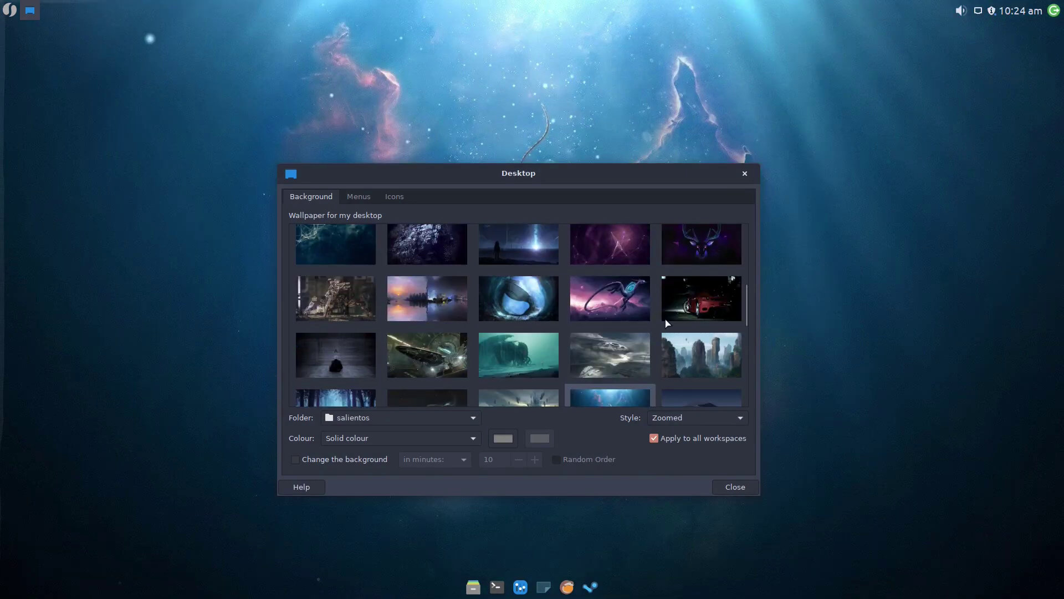
{"action": "scroll", "coordinate": [546, 289], "scroll_direction": "up", "scroll_amount": 3}
{"action": "left_click", "coordinate": [429, 316]}
{"action": "scroll", "coordinate": [428, 316], "scroll_direction": "up", "scroll_amount": 1}
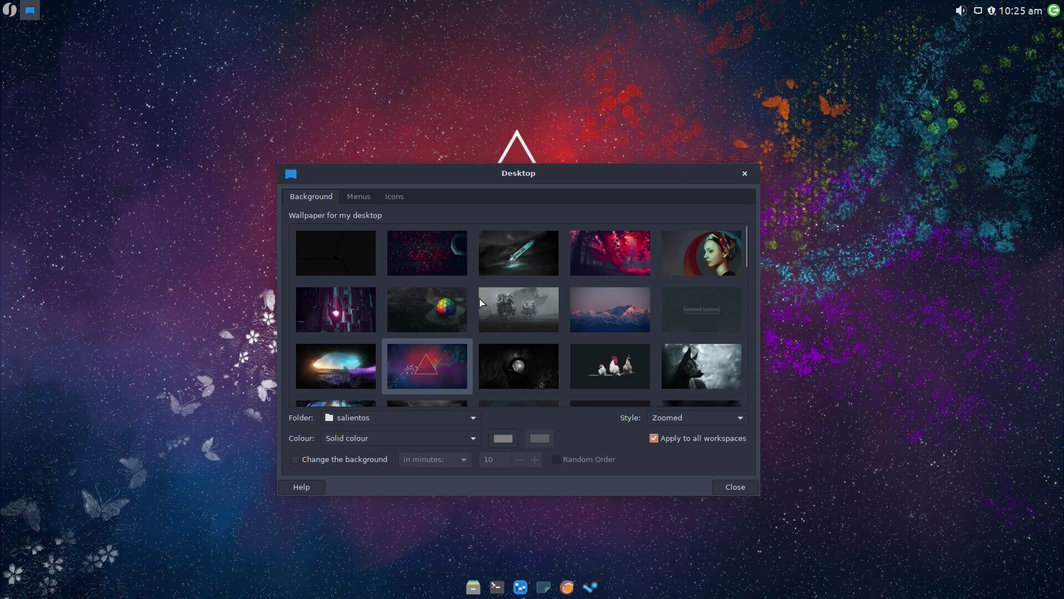
{"action": "left_click", "coordinate": [416, 308]}
{"action": "left_click", "coordinate": [687, 257]}
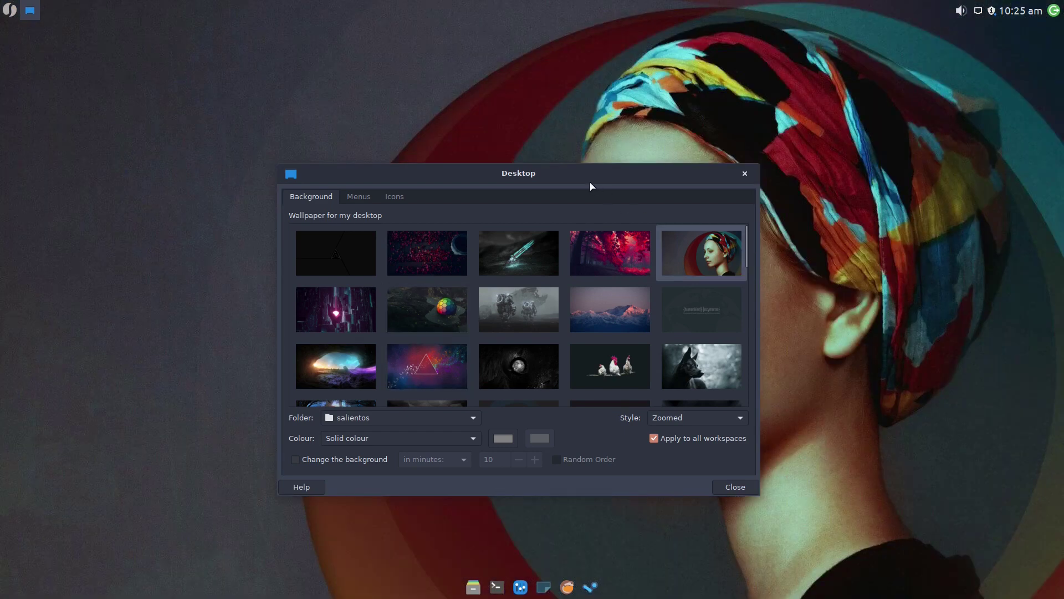
{"action": "left_click", "coordinate": [600, 309]}
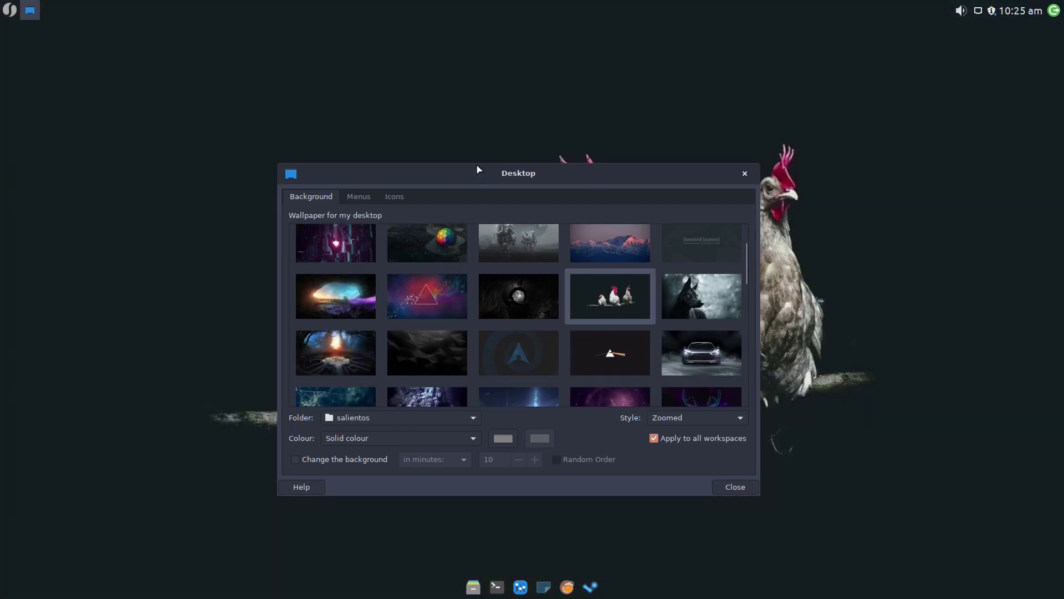
Step: Set the space-station image of a hooded figure overlooking Earth as the wallpaper
{"action": "left_click_drag", "start_coordinate": [471, 177], "coordinate": [452, 145]}
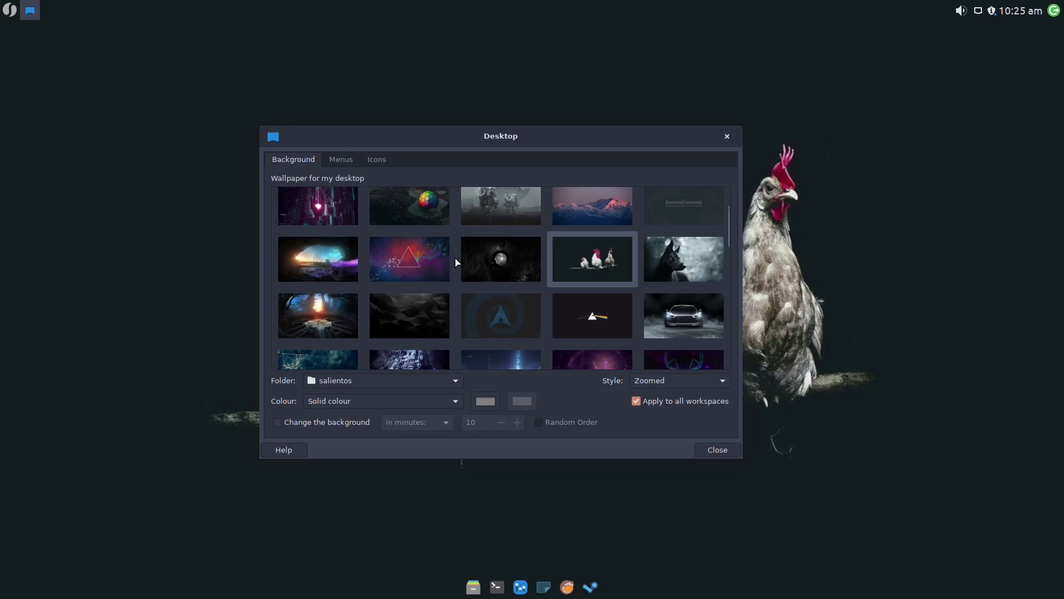
{"action": "scroll", "coordinate": [457, 262], "scroll_direction": "down", "scroll_amount": 3}
{"action": "scroll", "coordinate": [456, 262], "scroll_direction": "down", "scroll_amount": 10}
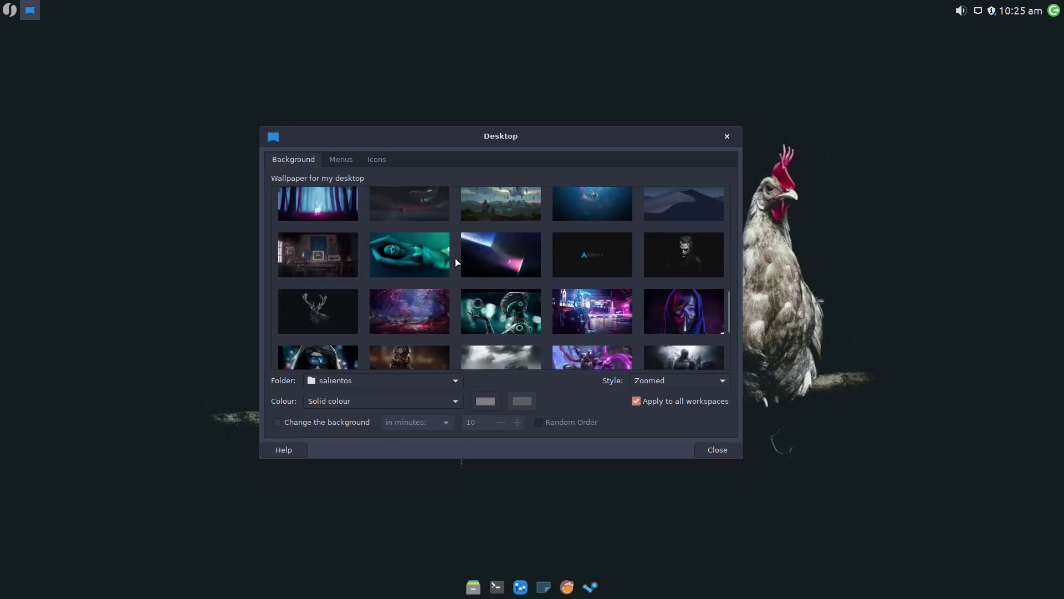
{"action": "left_click", "coordinate": [655, 283]}
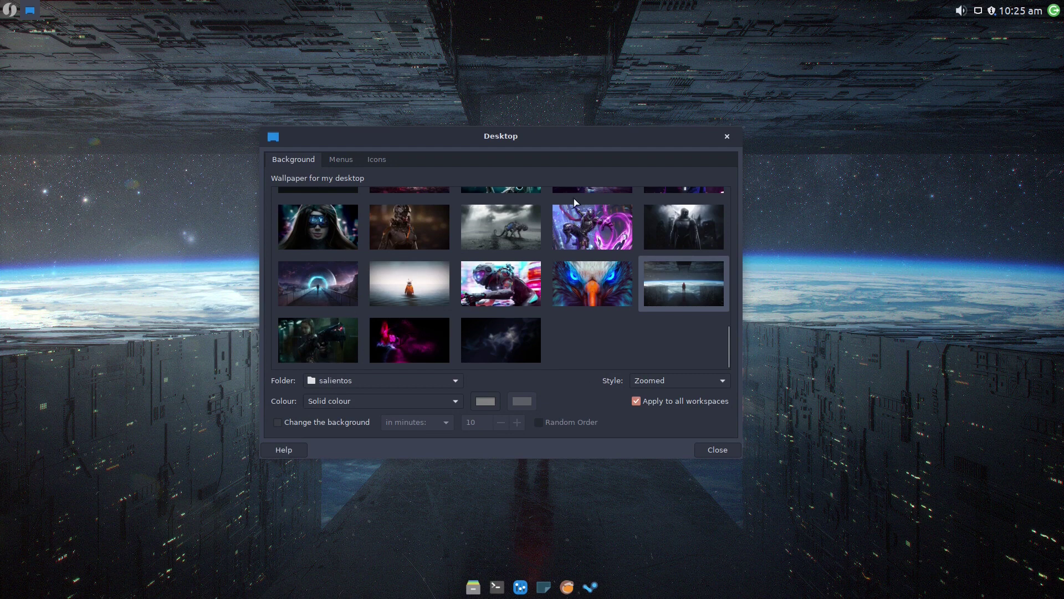
{"action": "left_click_drag", "start_coordinate": [532, 138], "coordinate": [719, 497]}
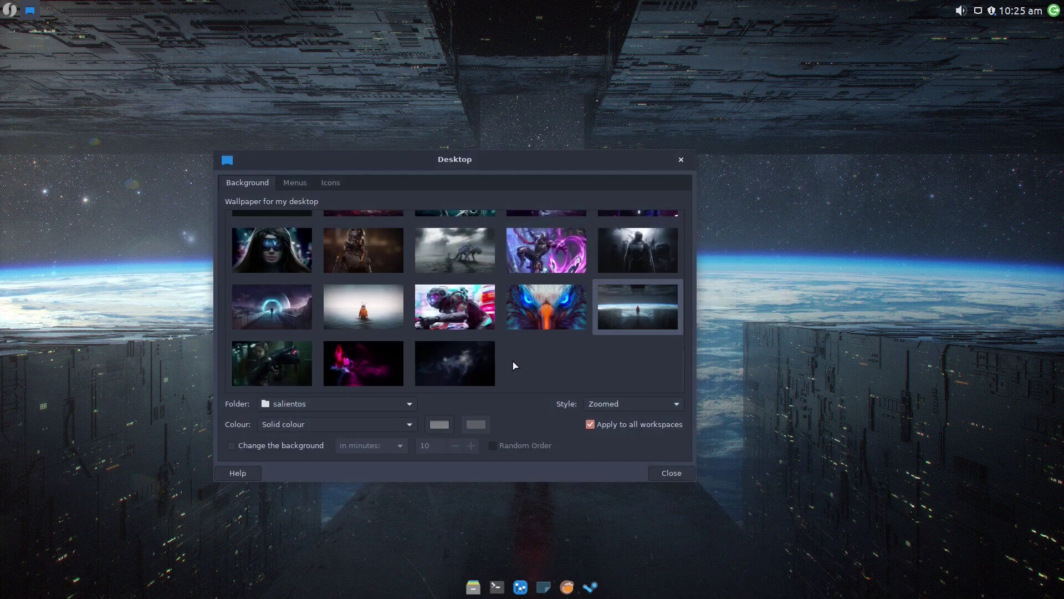
Step: Close Desktop settings, then open and close Passwords and Keys from Accessories
{"action": "left_click", "coordinate": [672, 477]}
{"action": "left_click", "coordinate": [9, 10]}
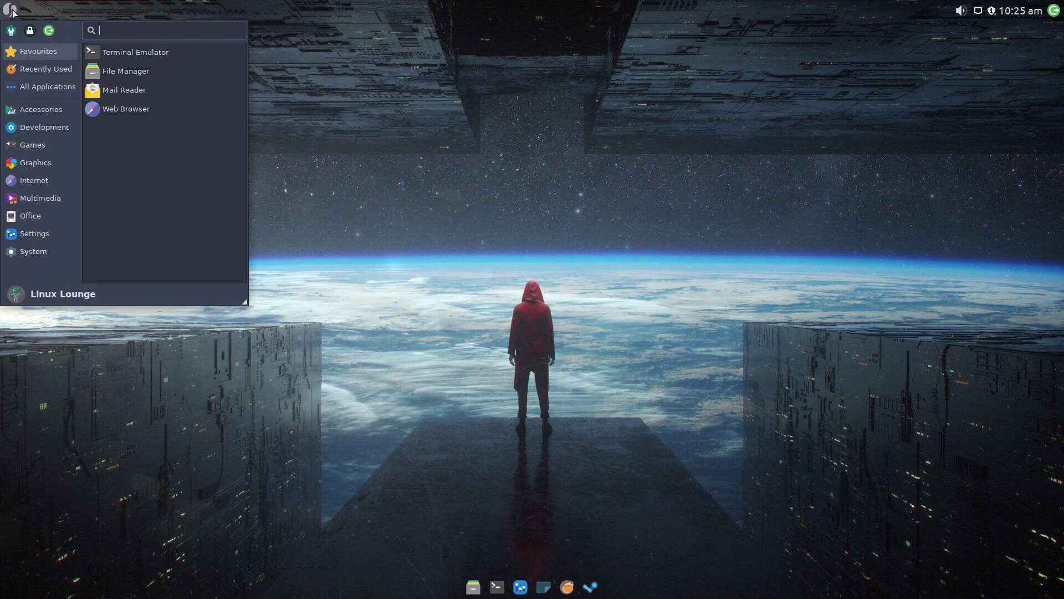
{"action": "left_click", "coordinate": [16, 87]}
{"action": "left_click", "coordinate": [41, 109]}
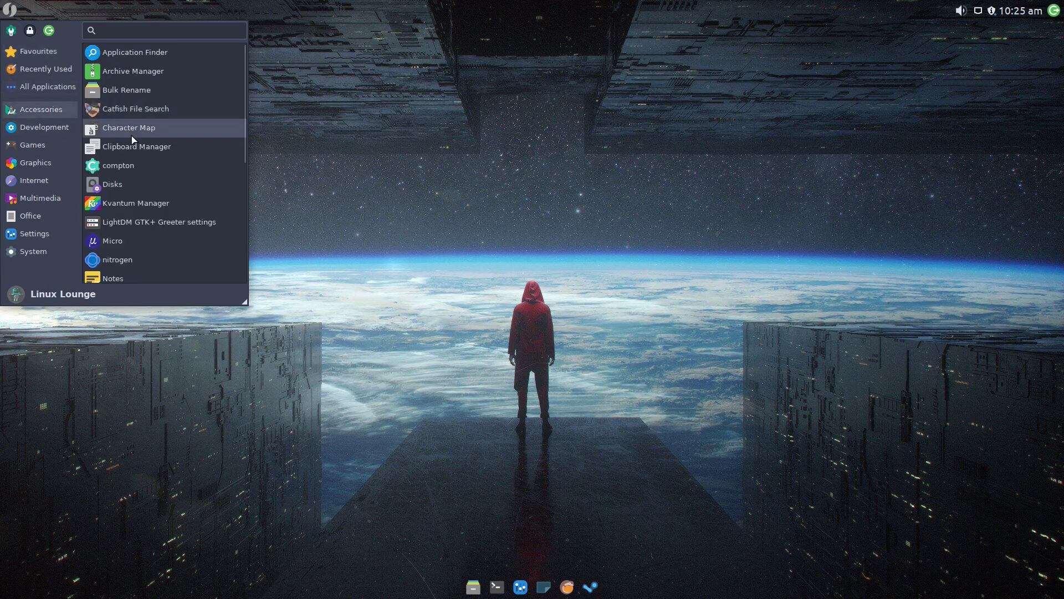
{"action": "scroll", "coordinate": [119, 188], "scroll_direction": "down", "scroll_amount": 2}
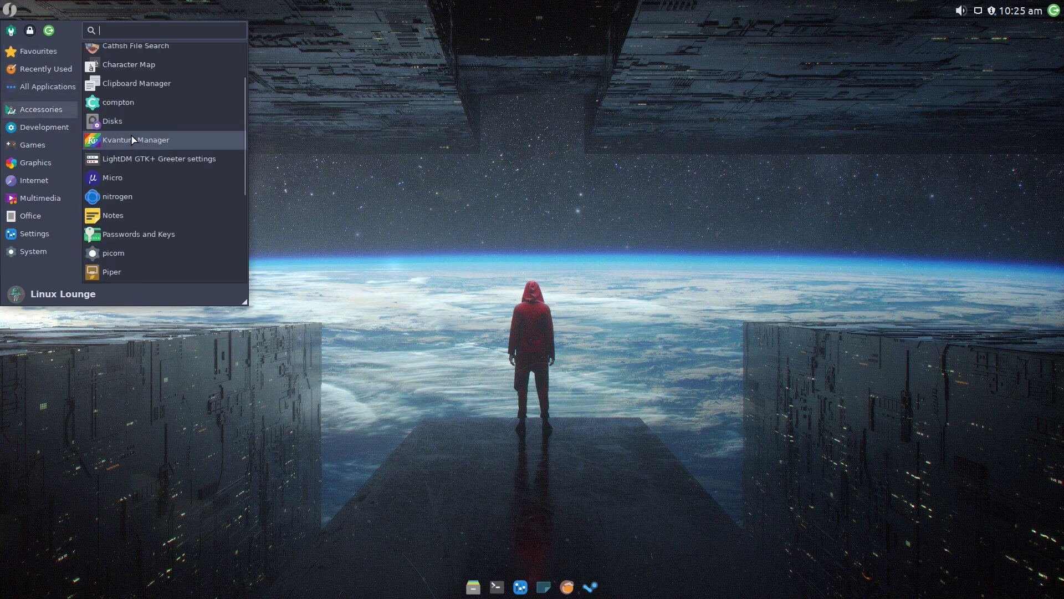
{"action": "scroll", "coordinate": [119, 215], "scroll_direction": "down", "scroll_amount": 2}
{"action": "left_click", "coordinate": [117, 198]}
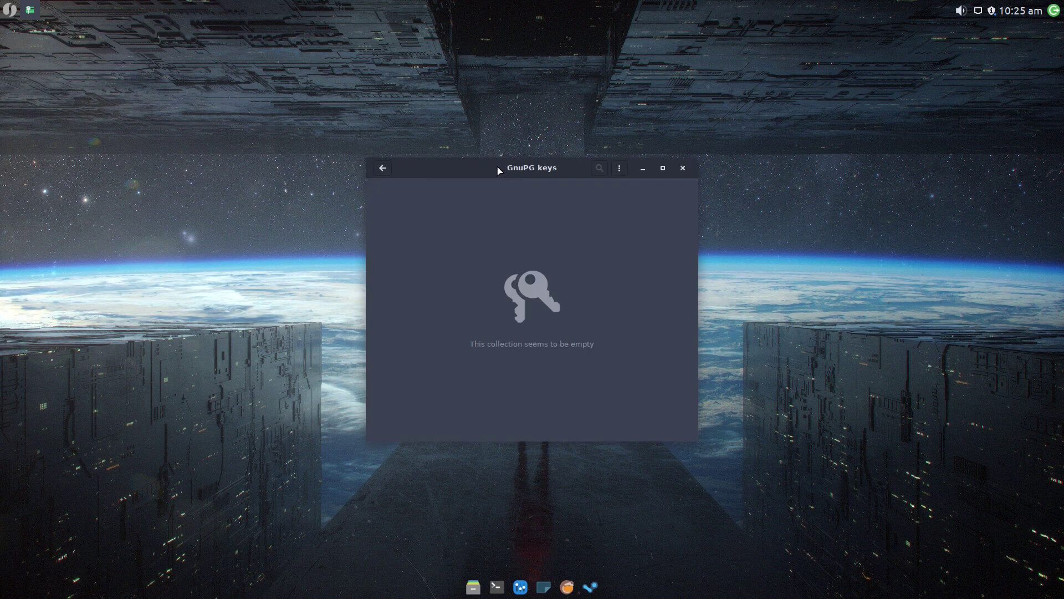
{"action": "left_click_drag", "start_coordinate": [499, 171], "coordinate": [433, 160]}
{"action": "left_click", "coordinate": [613, 161]}
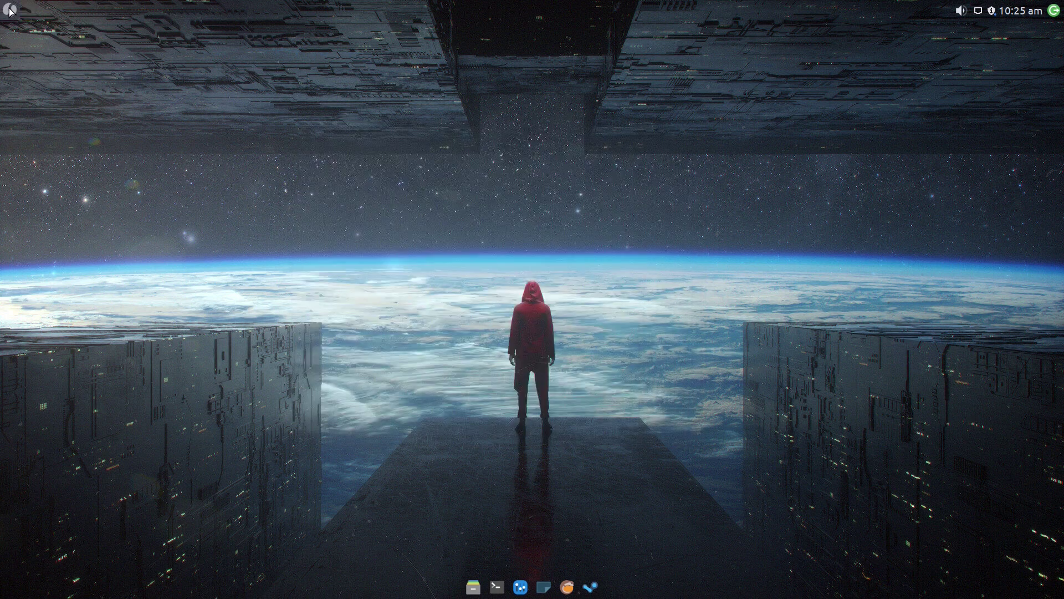
Step: Reopen the applications menu on Accessories and scroll down the list toward Stacer
{"action": "left_click", "coordinate": [10, 10]}
{"action": "mouse_move", "coordinate": [41, 109]}
{"action": "scroll", "coordinate": [155, 123], "scroll_direction": "down", "scroll_amount": 2}
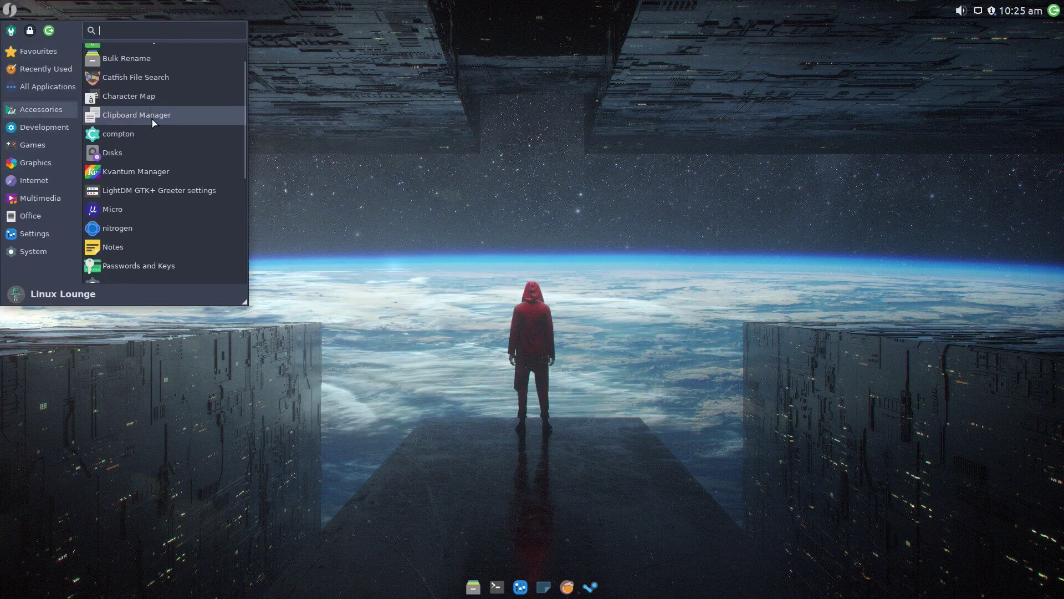
{"action": "scroll", "coordinate": [154, 123], "scroll_direction": "down", "scroll_amount": 5}
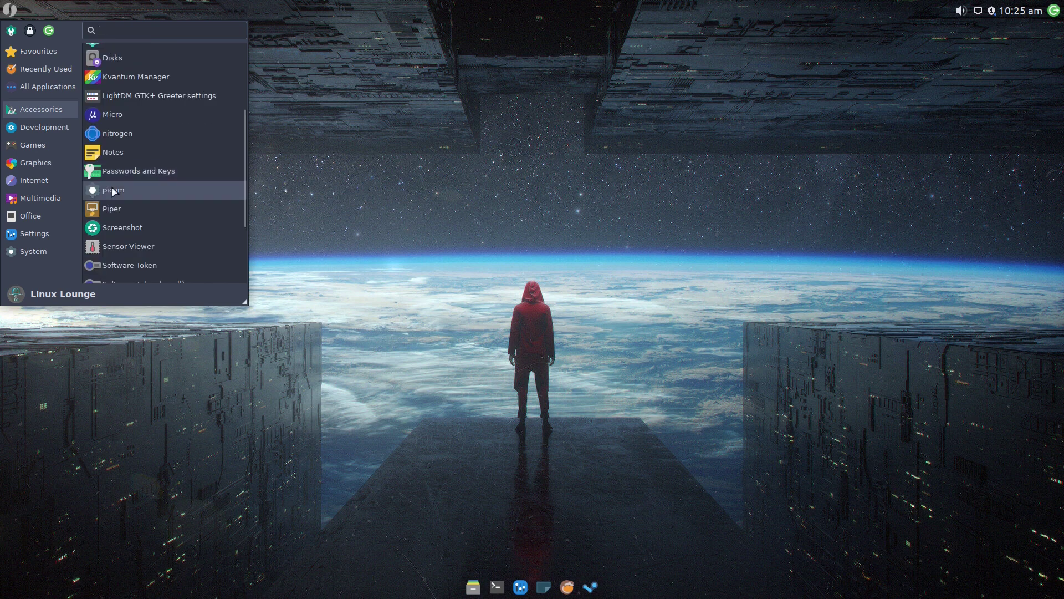
{"action": "scroll", "coordinate": [114, 192], "scroll_direction": "up", "scroll_amount": 7}
{"action": "scroll", "coordinate": [114, 205], "scroll_direction": "down", "scroll_amount": 5}
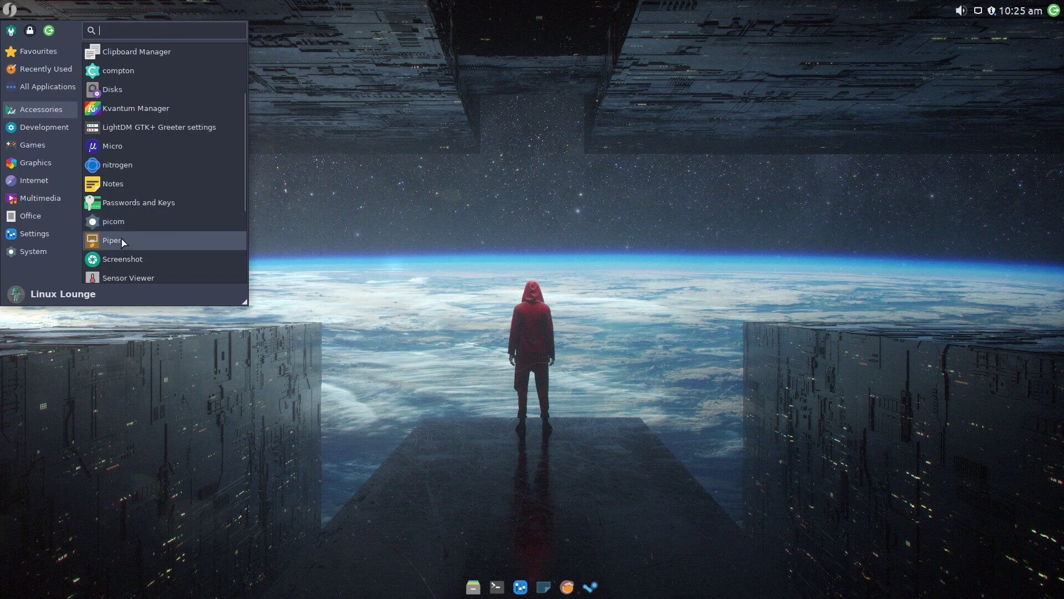
{"action": "scroll", "coordinate": [123, 241], "scroll_direction": "down", "scroll_amount": 3}
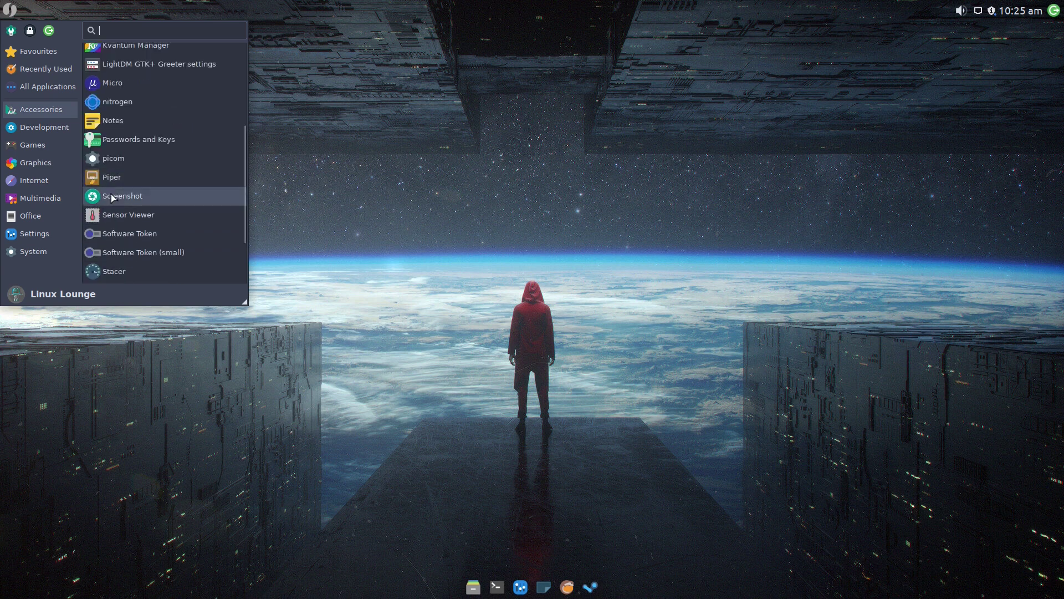
{"action": "scroll", "coordinate": [113, 200], "scroll_direction": "down", "scroll_amount": 1}
{"action": "scroll", "coordinate": [121, 208], "scroll_direction": "down", "scroll_amount": 1}
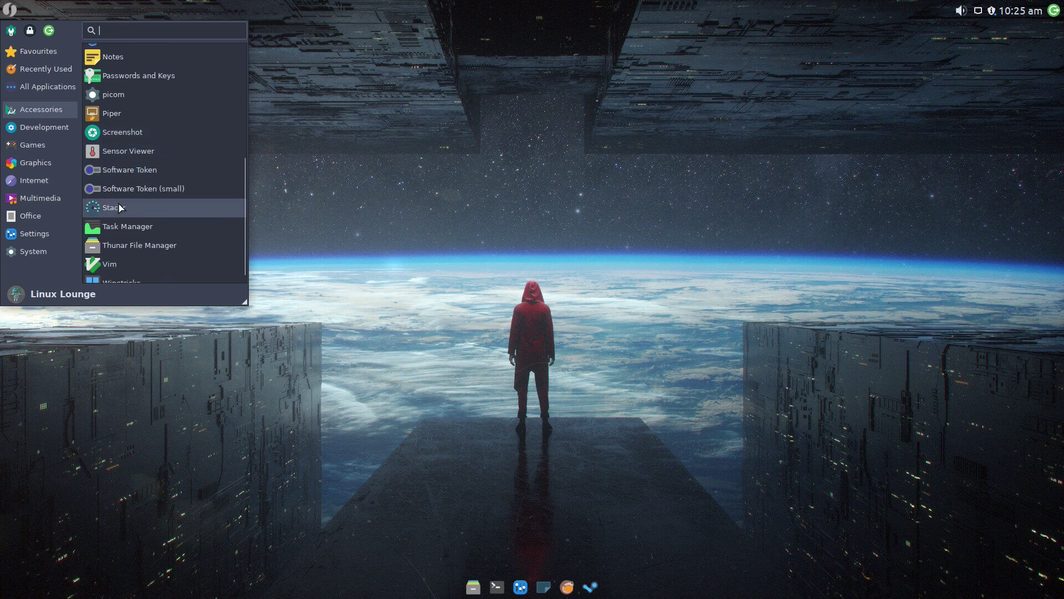
Step: Launch Stacer, visit Cleaner, Search, Dashboard, Services, Processes and Helpers, then close it
{"action": "left_click", "coordinate": [130, 212]}
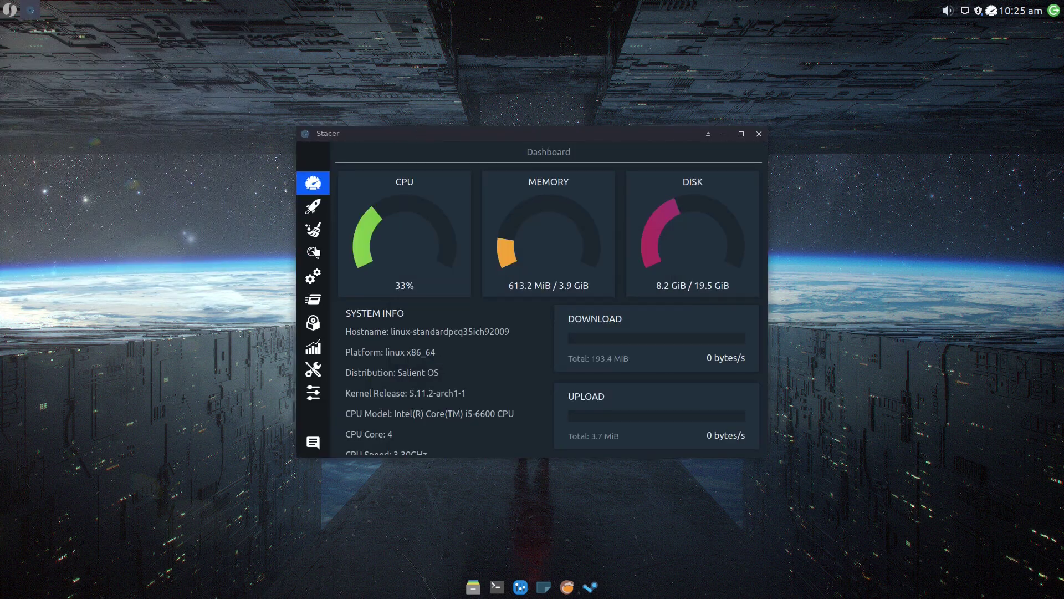
{"action": "left_click", "coordinate": [315, 229]}
{"action": "left_click", "coordinate": [314, 254]}
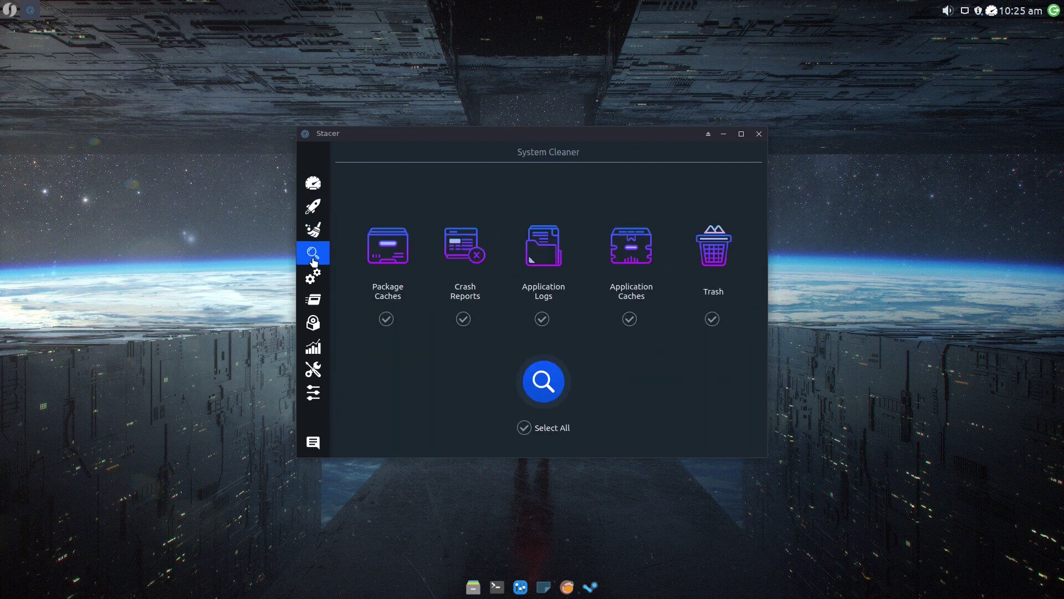
{"action": "left_click", "coordinate": [315, 187]}
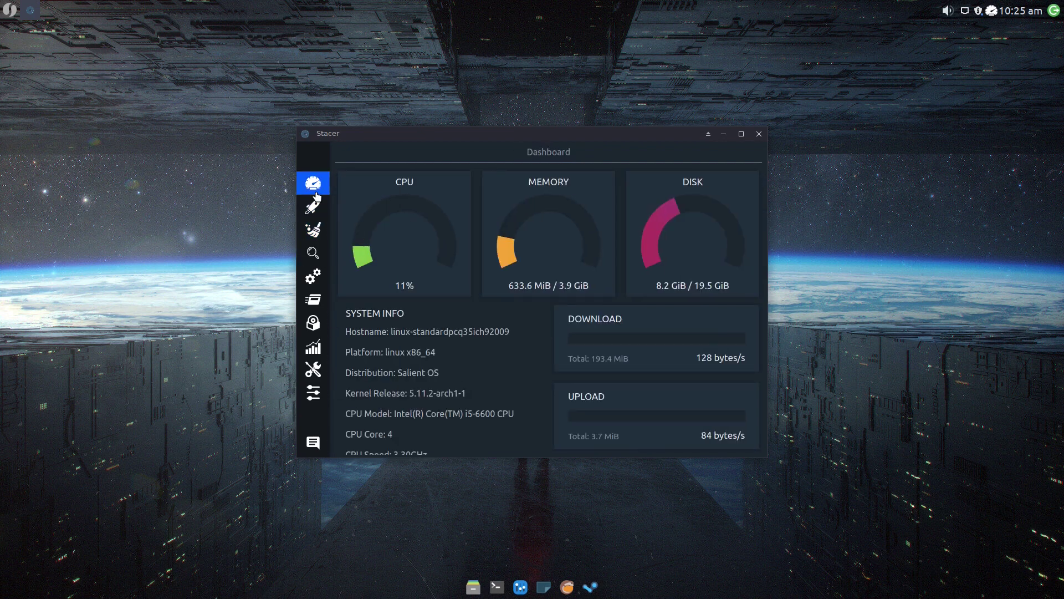
{"action": "left_click", "coordinate": [313, 253]}
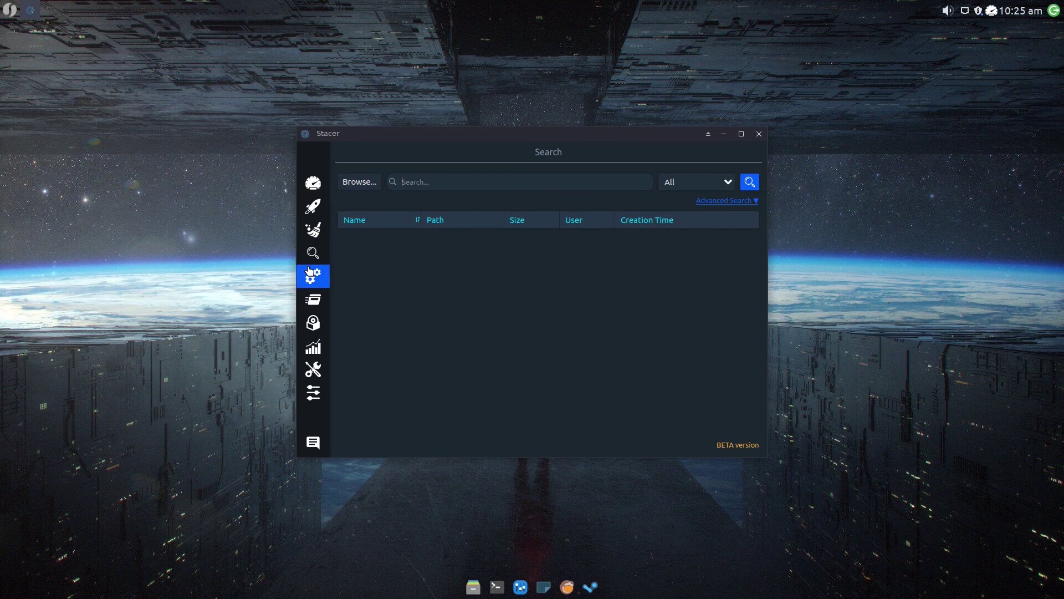
{"action": "left_click", "coordinate": [310, 273]}
{"action": "left_click", "coordinate": [312, 299]}
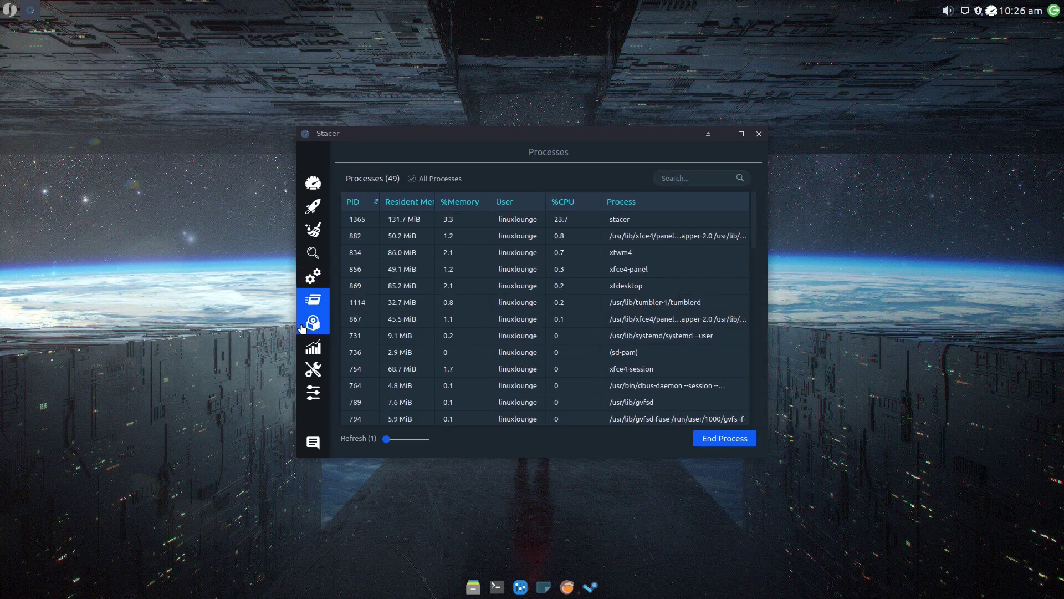
{"action": "left_click", "coordinate": [312, 369]}
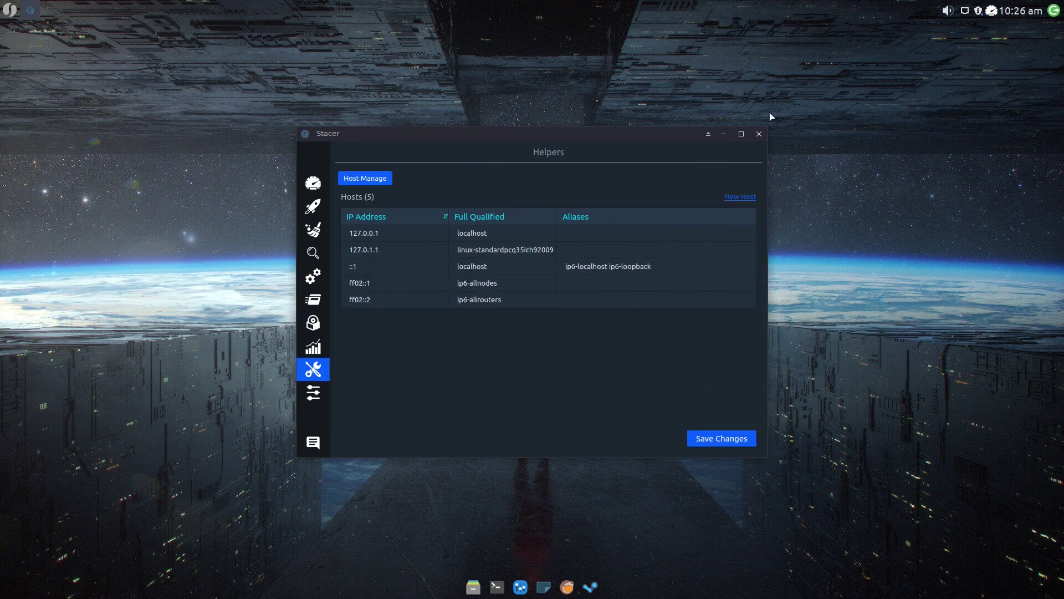
{"action": "left_click", "coordinate": [759, 133]}
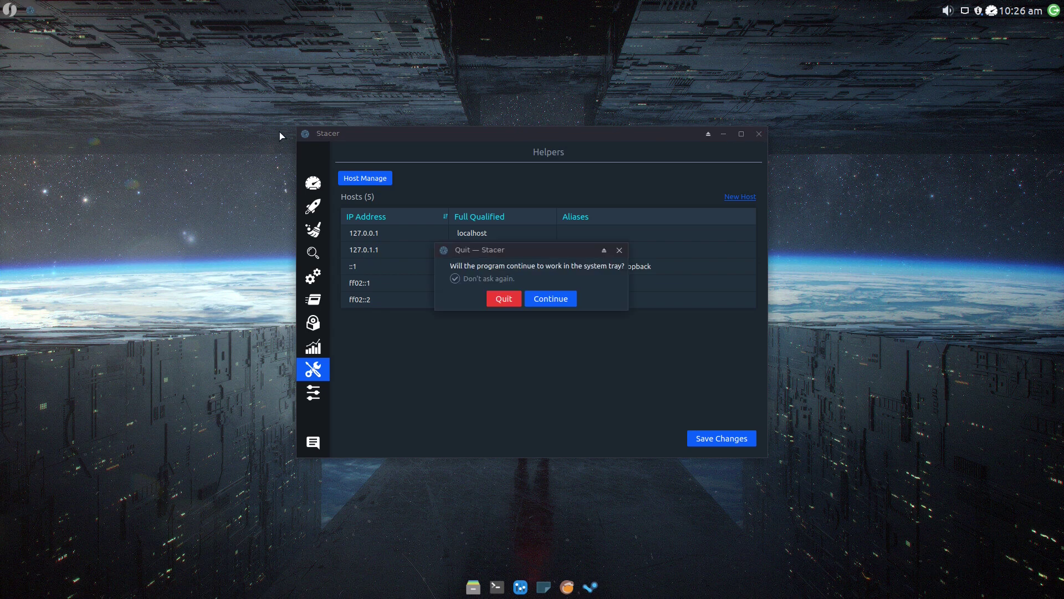
Step: Quit Stacer, open and close Task Manager, then scroll Accessories down to Winetricks
{"action": "left_click", "coordinate": [504, 299]}
{"action": "left_click", "coordinate": [9, 10]}
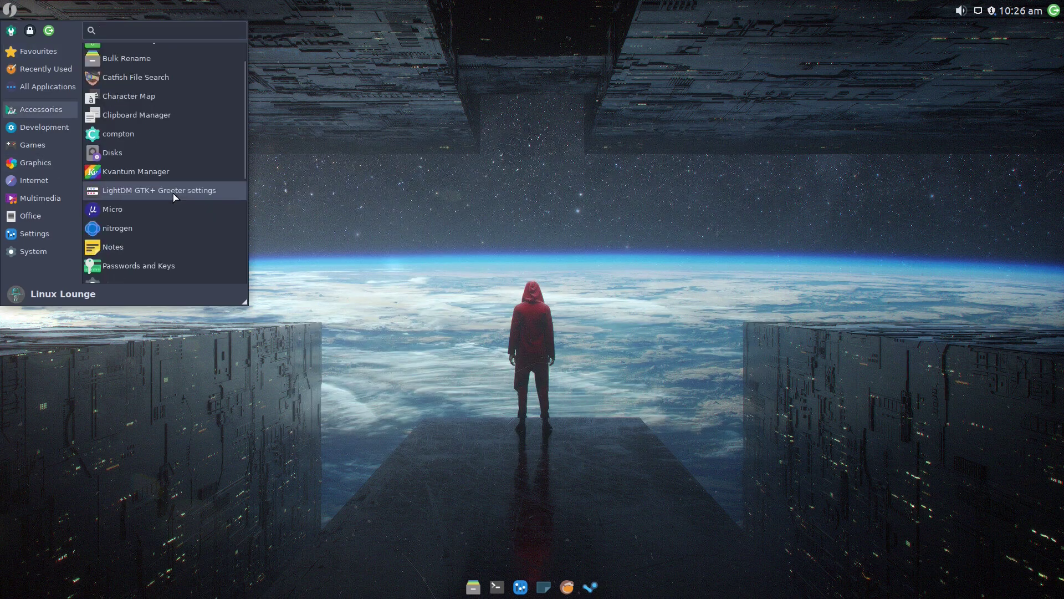
{"action": "scroll", "coordinate": [173, 198], "scroll_direction": "down", "scroll_amount": 5}
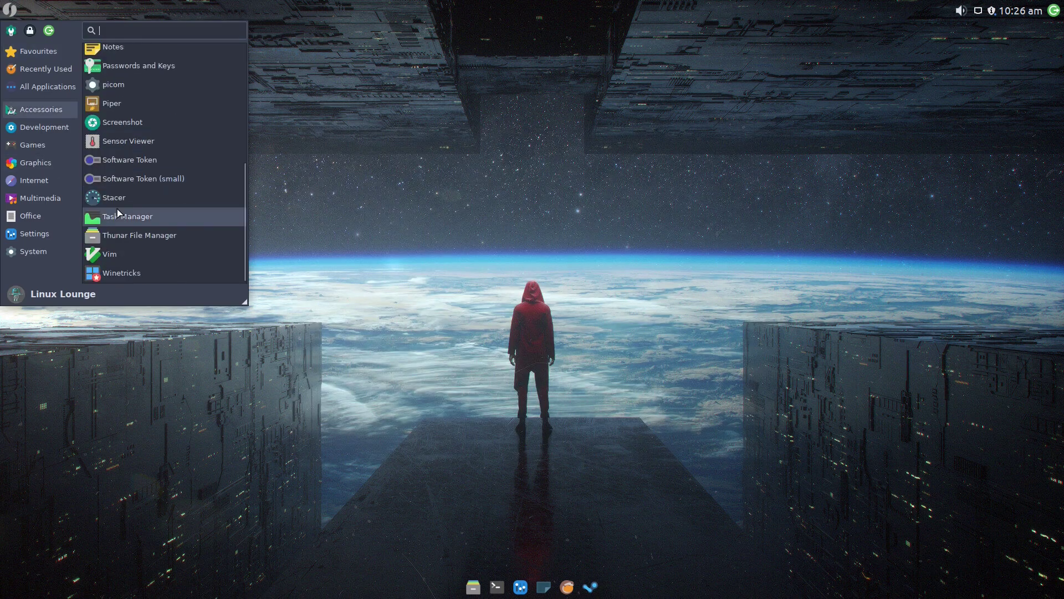
{"action": "left_click", "coordinate": [118, 216]}
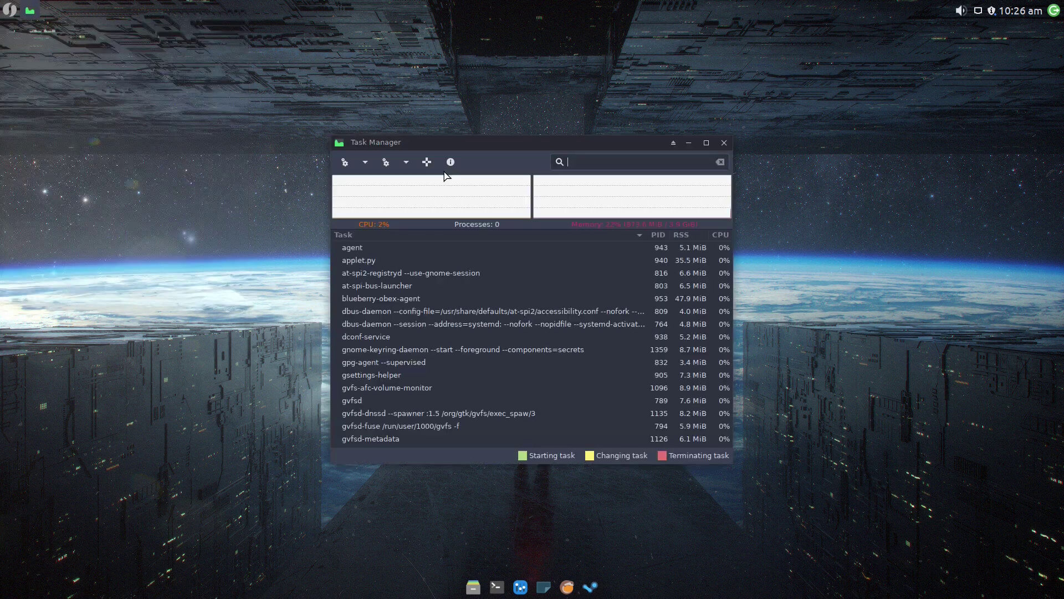
{"action": "left_click", "coordinate": [724, 143]}
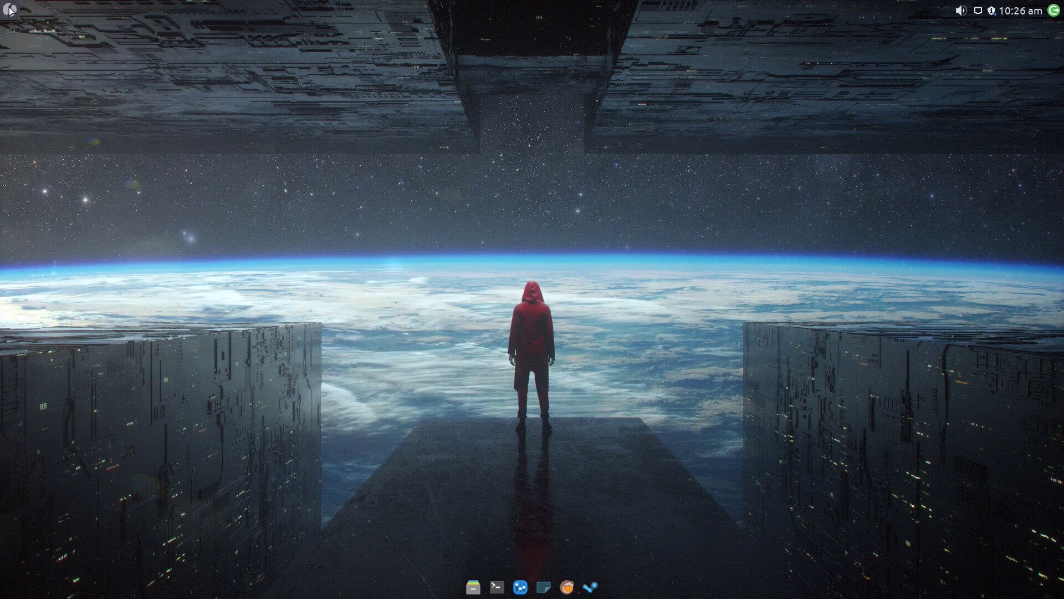
{"action": "left_click", "coordinate": [10, 9]}
{"action": "scroll", "coordinate": [123, 239], "scroll_direction": "down", "scroll_amount": 5}
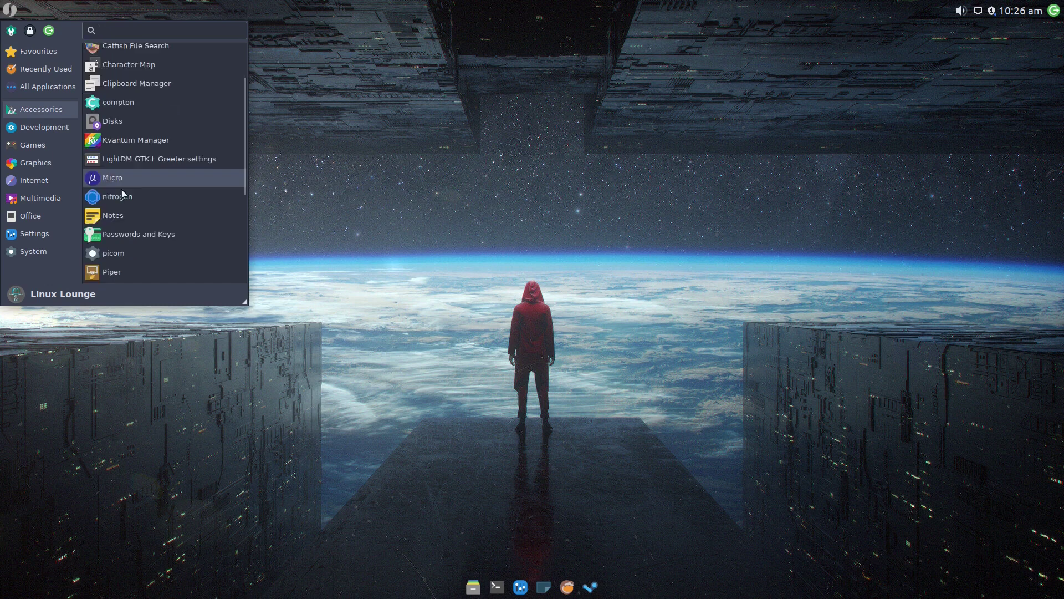
{"action": "scroll", "coordinate": [123, 239], "scroll_direction": "down", "scroll_amount": 2}
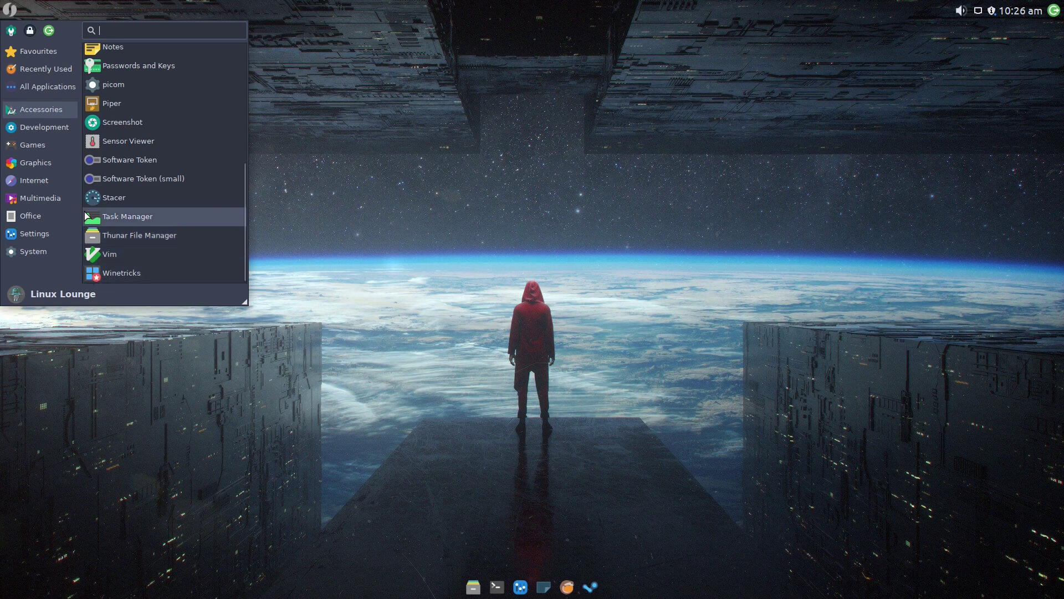
Step: Switch the menu to Development, listing Meld, Micro and Sublime Text 3 Dev
{"action": "left_click", "coordinate": [66, 129]}
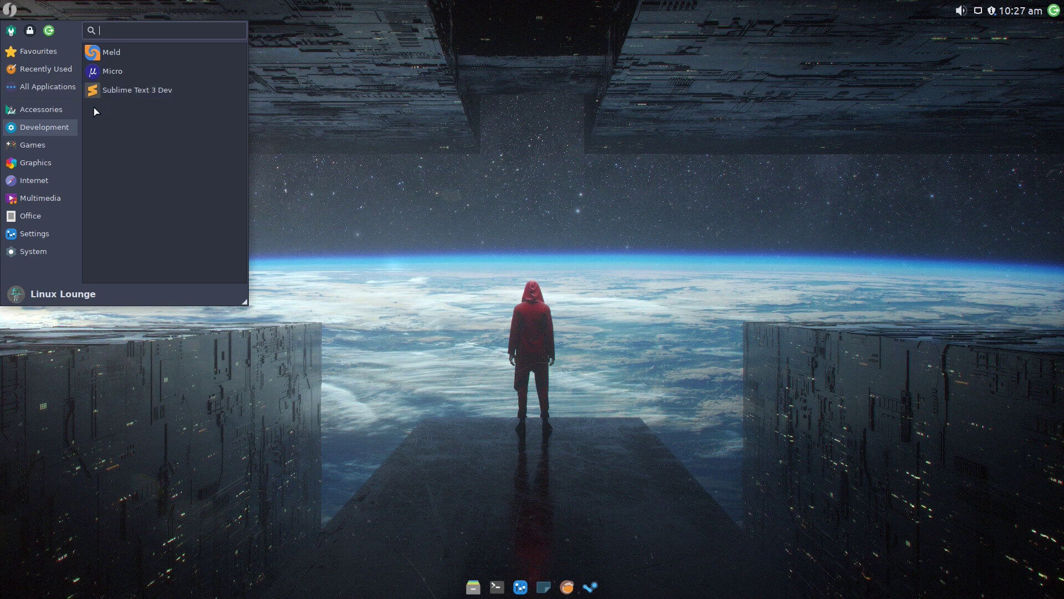
Step: Show the Games category listing GameHub, Lutris, Steam (Native) and Steam (Runtime)
{"action": "left_click", "coordinate": [56, 145]}
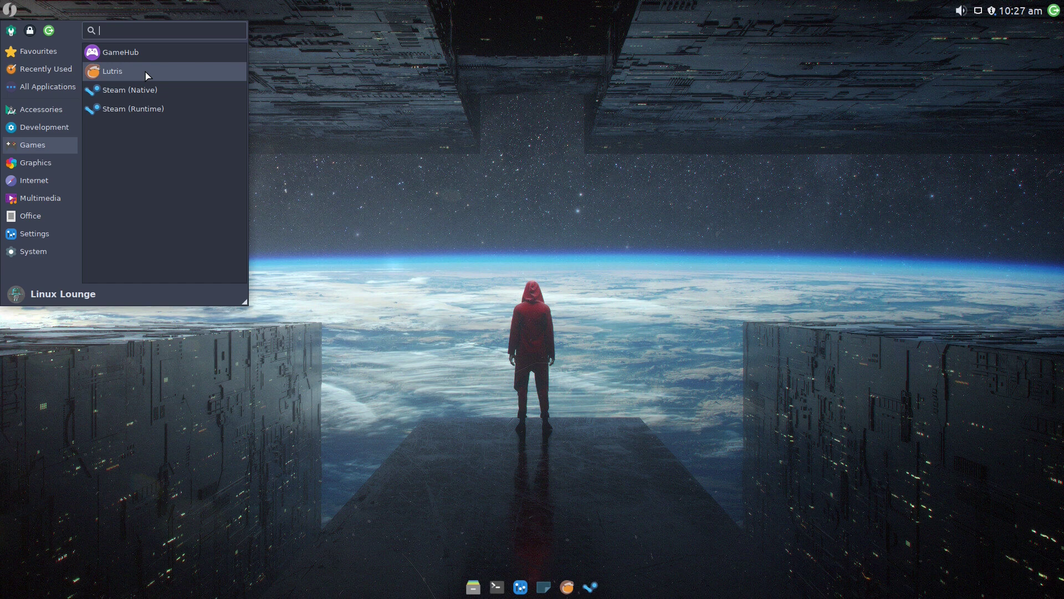
Step: Switch to the Graphics category to see Document Scanner, Document Viewer, Krita, nomacs and Pick
{"action": "left_click", "coordinate": [54, 163]}
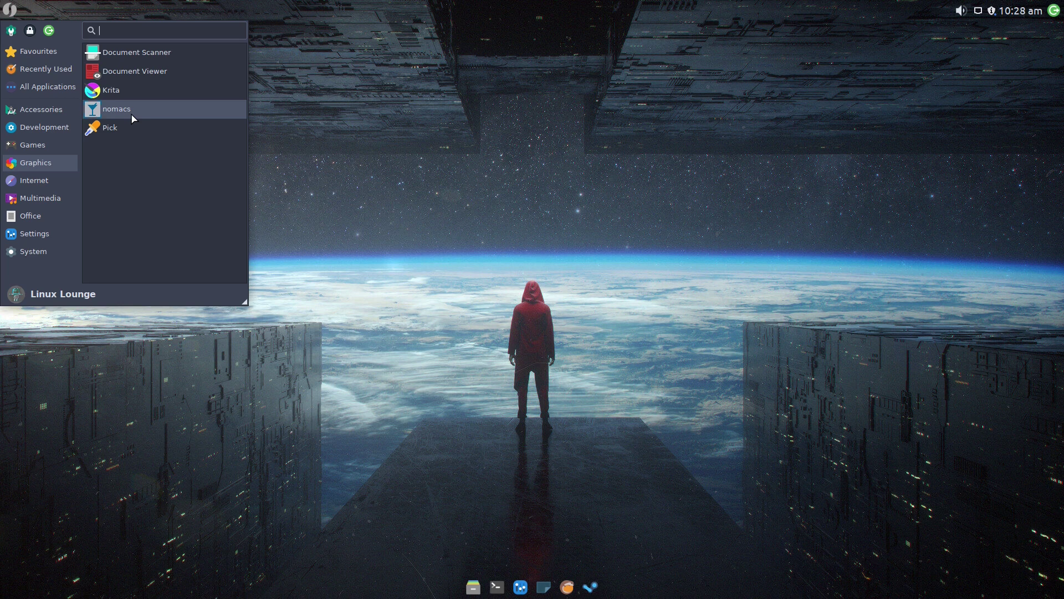
Step: Switch to the Internet category showing Avahi browsers, Chromium, Discord, Firefox and Steam
{"action": "left_click", "coordinate": [38, 185]}
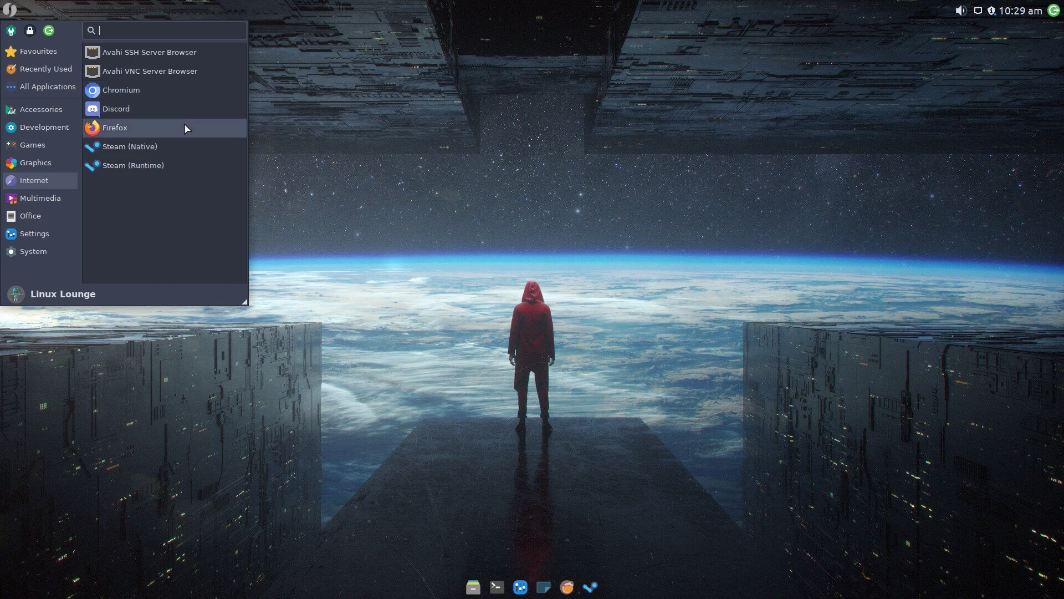
Step: Switch to the Multimedia category showing Audacity, guvcview, OBS Studio, SimpleScreenRecorder and VLC
{"action": "left_click", "coordinate": [54, 199]}
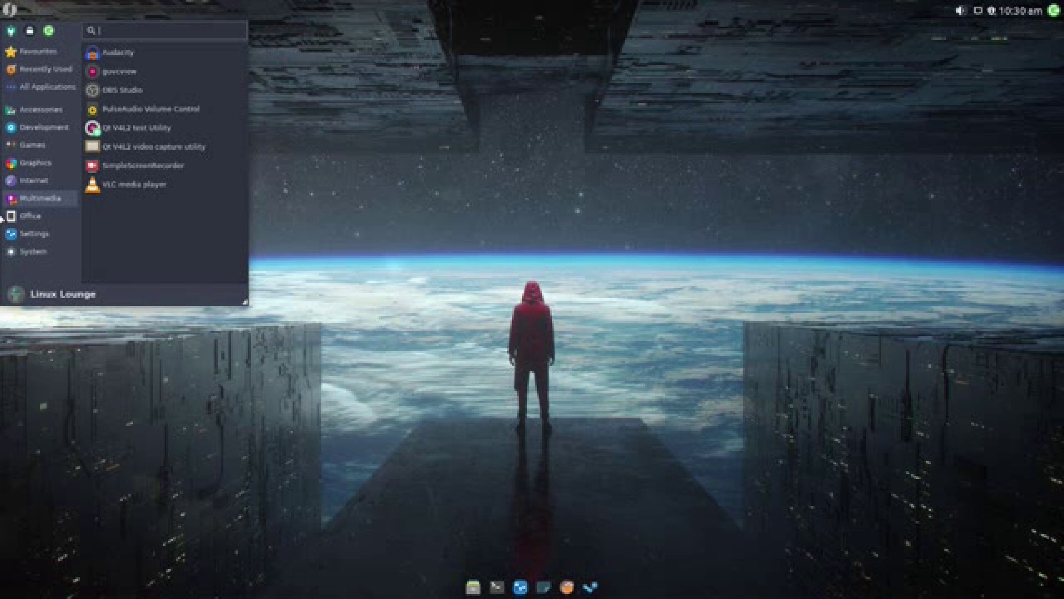
Step: Switch to the Office category showing Dictionary and Document Viewer
{"action": "left_click", "coordinate": [5, 217]}
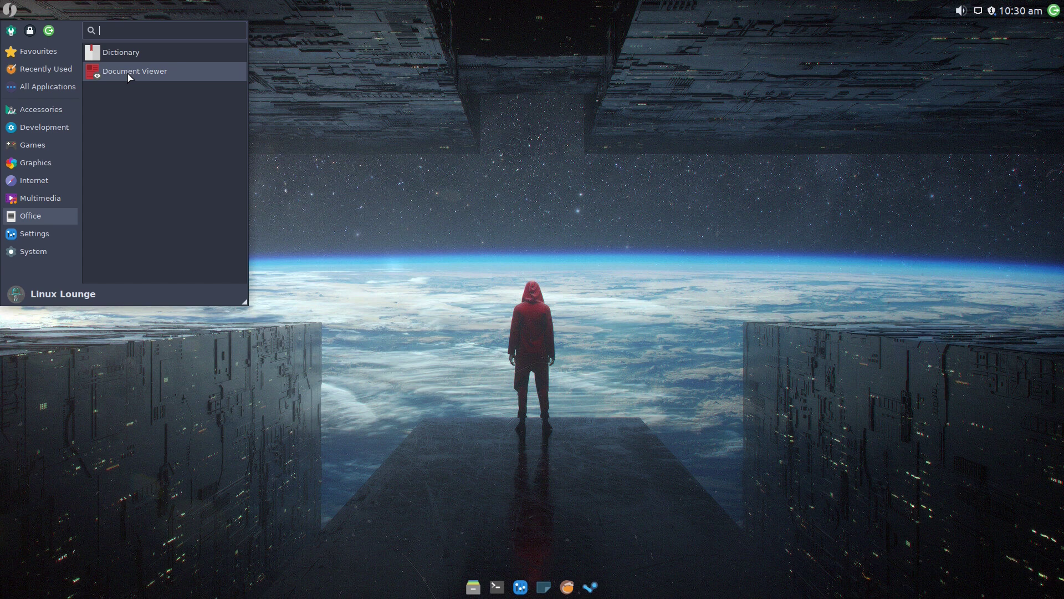
Step: Browse the Settings category from Accessibility down to Xfce Terminal Settings
{"action": "left_click", "coordinate": [34, 233]}
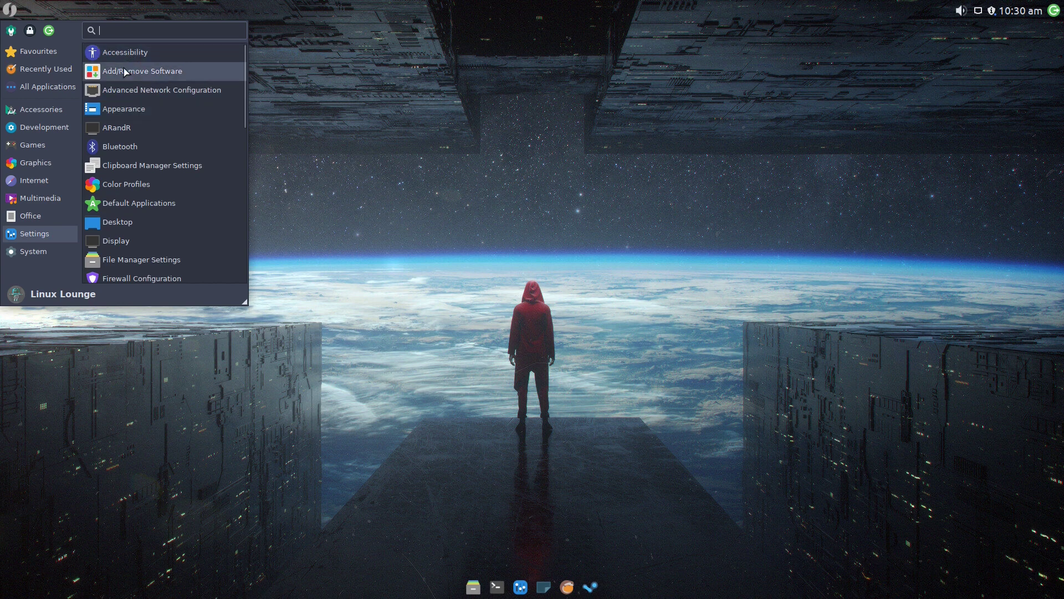
{"action": "scroll", "coordinate": [124, 71], "scroll_direction": "down", "scroll_amount": 5}
{"action": "scroll", "coordinate": [124, 71], "scroll_direction": "up", "scroll_amount": 5}
{"action": "scroll", "coordinate": [124, 71], "scroll_direction": "down", "scroll_amount": 5}
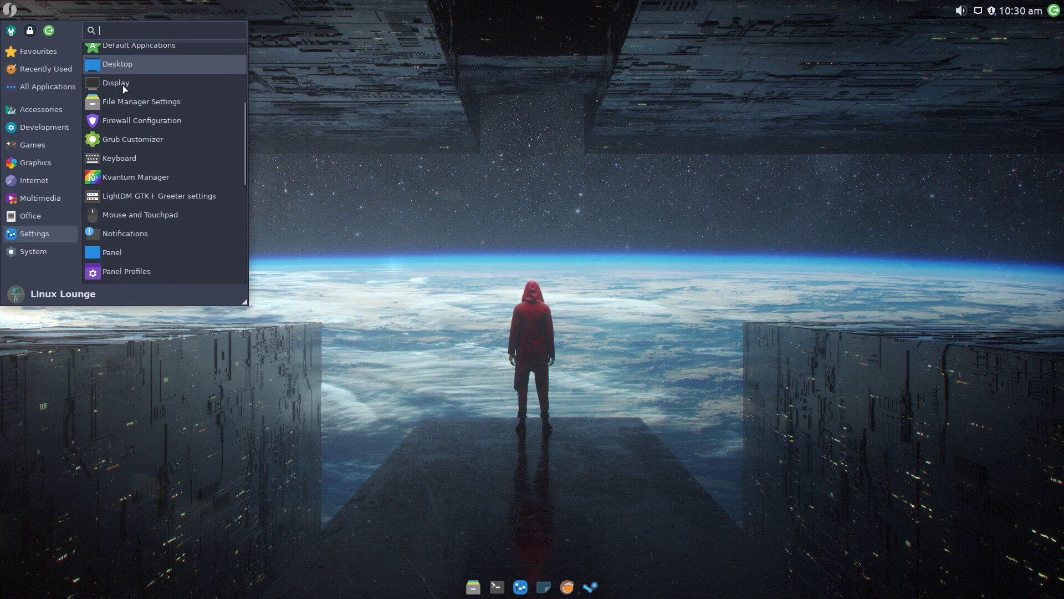
{"action": "scroll", "coordinate": [128, 100], "scroll_direction": "up", "scroll_amount": 5}
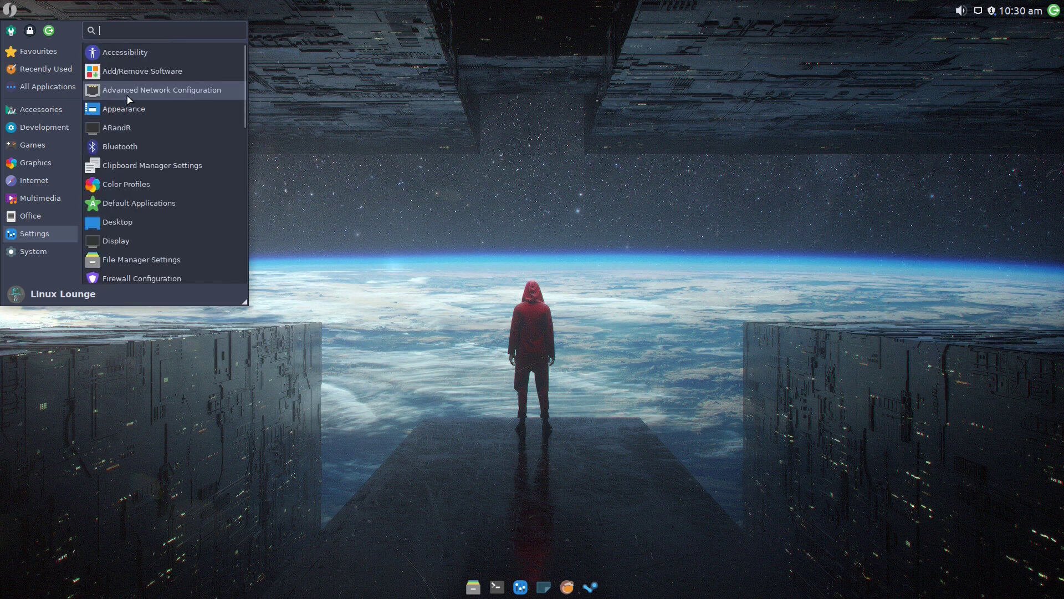
{"action": "scroll", "coordinate": [128, 100], "scroll_direction": "down", "scroll_amount": 4}
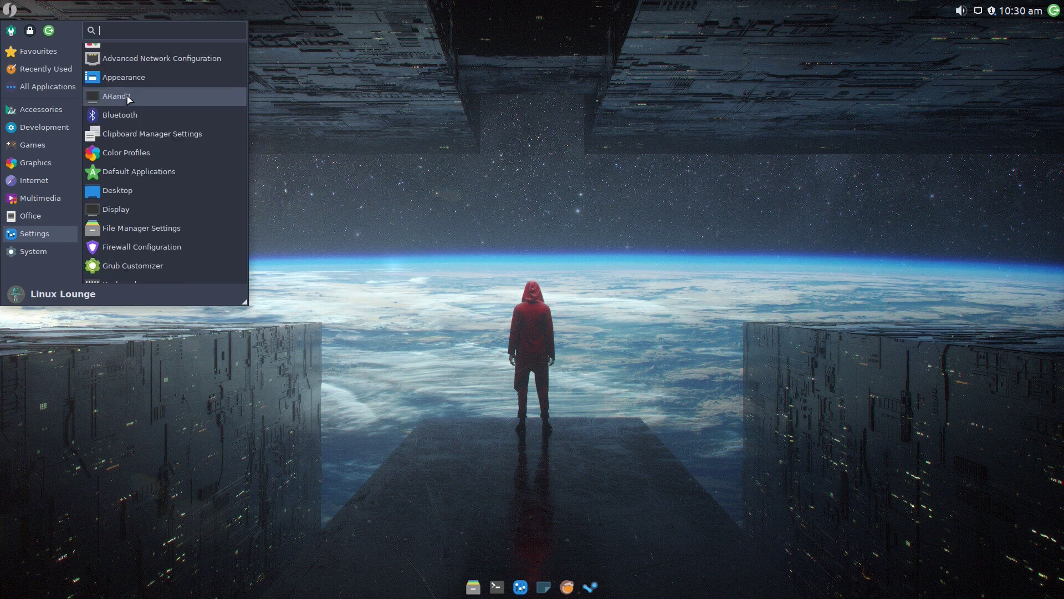
{"action": "scroll", "coordinate": [128, 100], "scroll_direction": "down", "scroll_amount": 8}
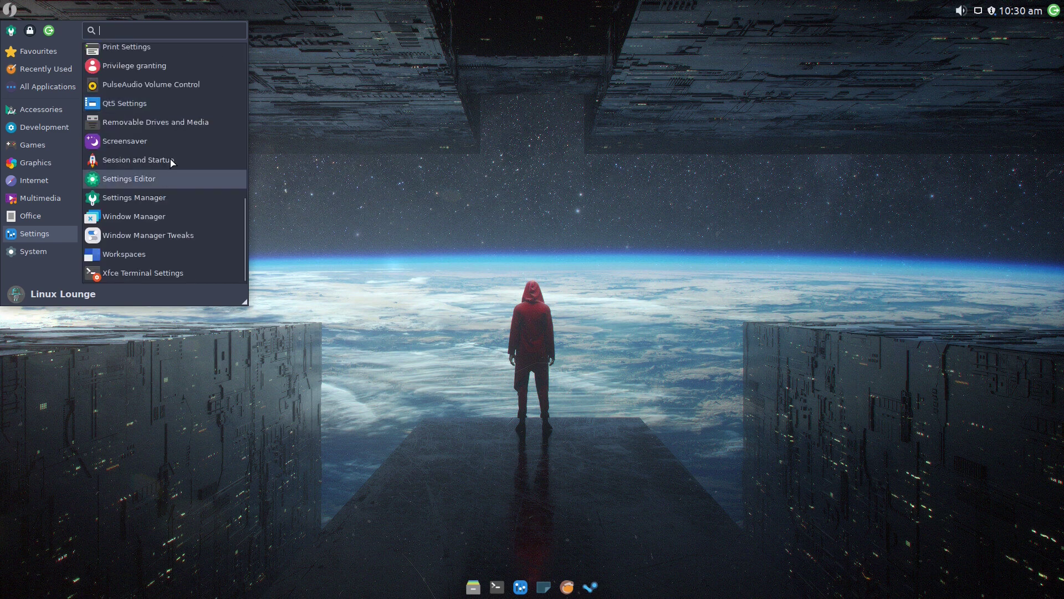
Step: Review the System apps to the end of the list, then dismiss the applications menu
{"action": "left_click", "coordinate": [50, 250]}
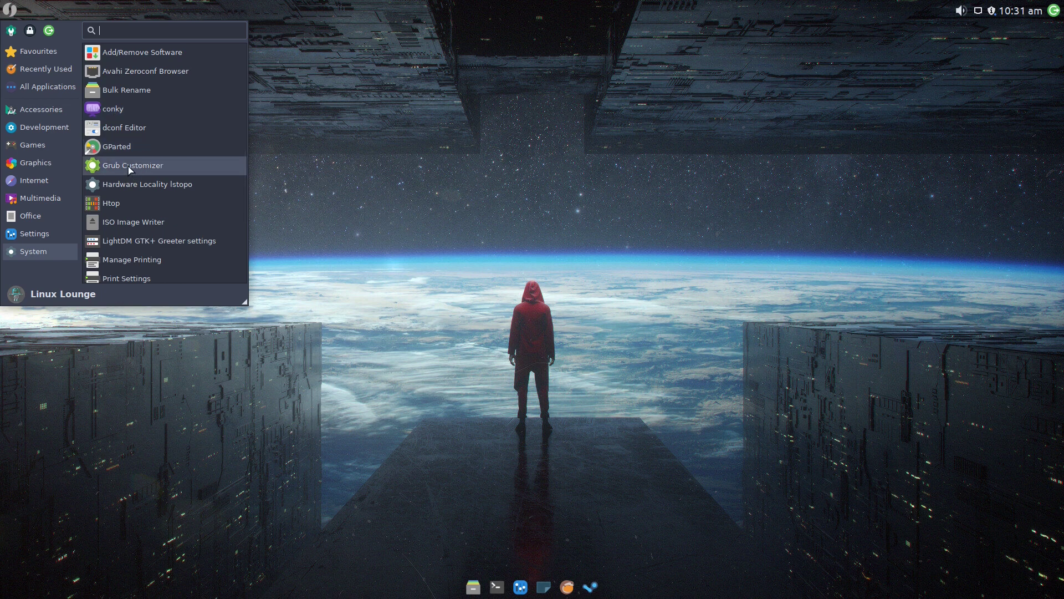
{"action": "scroll", "coordinate": [129, 170], "scroll_direction": "down", "scroll_amount": 3}
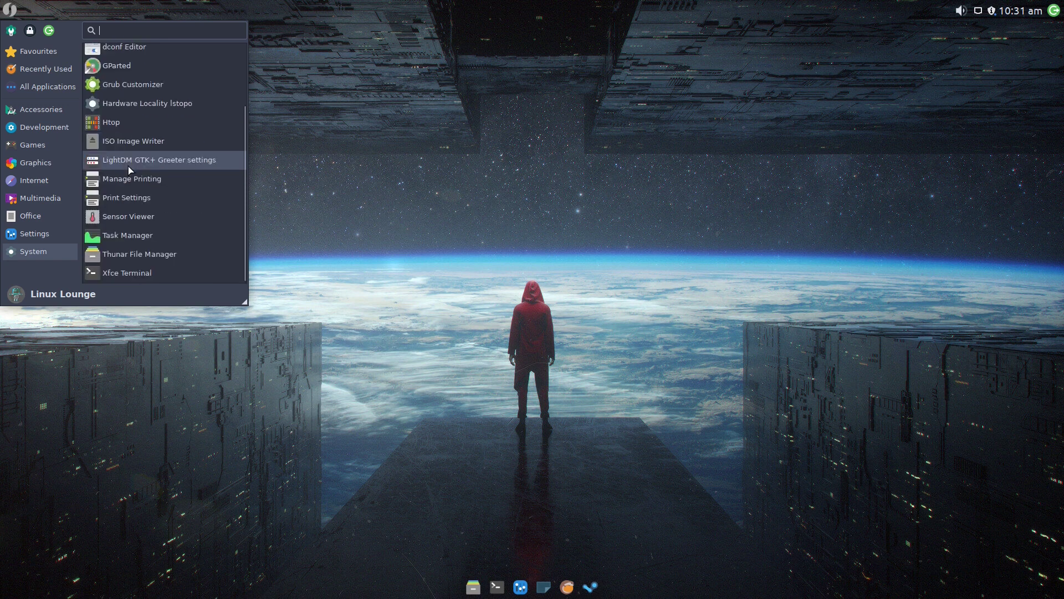
{"action": "left_click", "coordinate": [459, 224]}
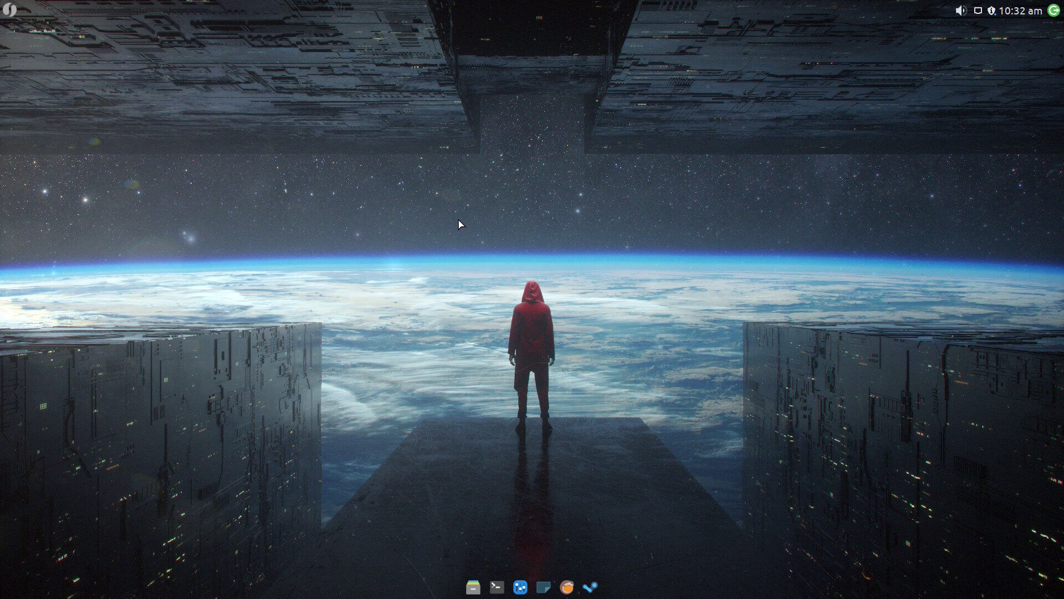
Step: Open the pending updates from the tray notifier and review the 921.5 MB list through git
{"action": "left_click", "coordinate": [992, 13]}
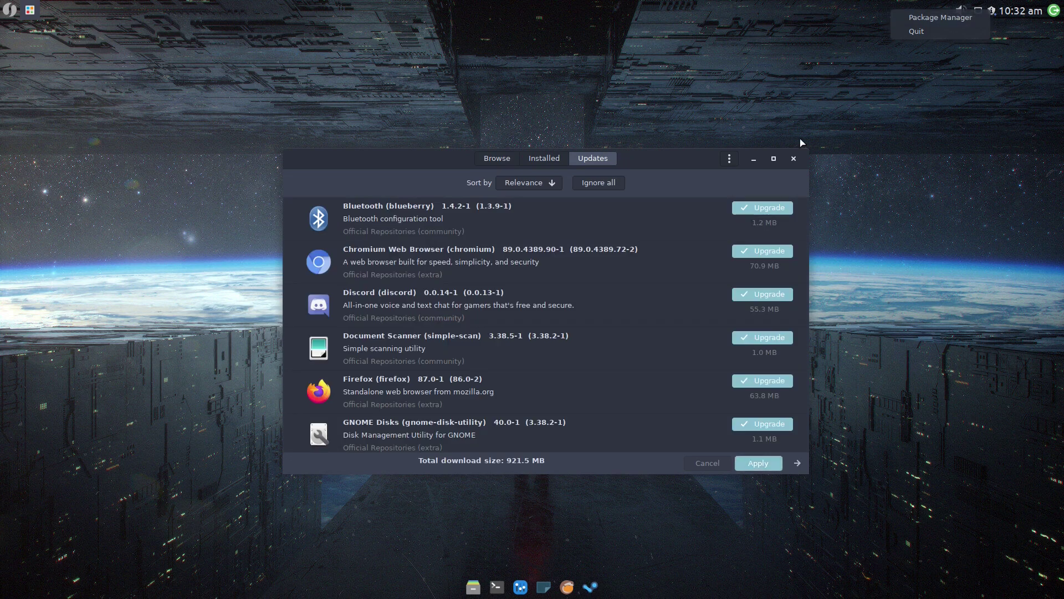
{"action": "scroll", "coordinate": [457, 255], "scroll_direction": "down", "scroll_amount": 15}
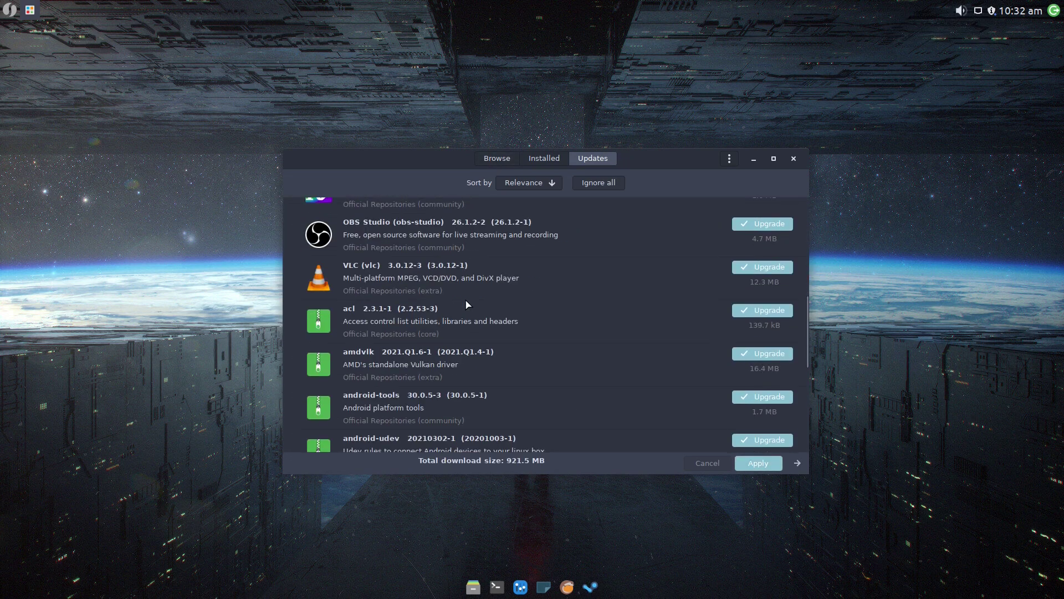
{"action": "scroll", "coordinate": [466, 304], "scroll_direction": "down", "scroll_amount": 10}
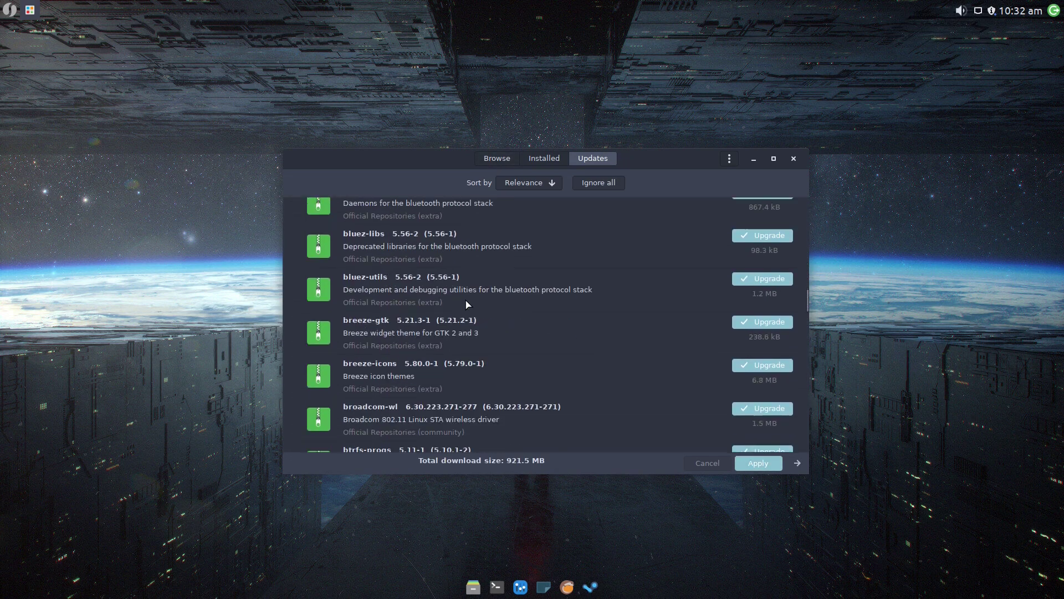
{"action": "scroll", "coordinate": [467, 304], "scroll_direction": "down", "scroll_amount": 6}
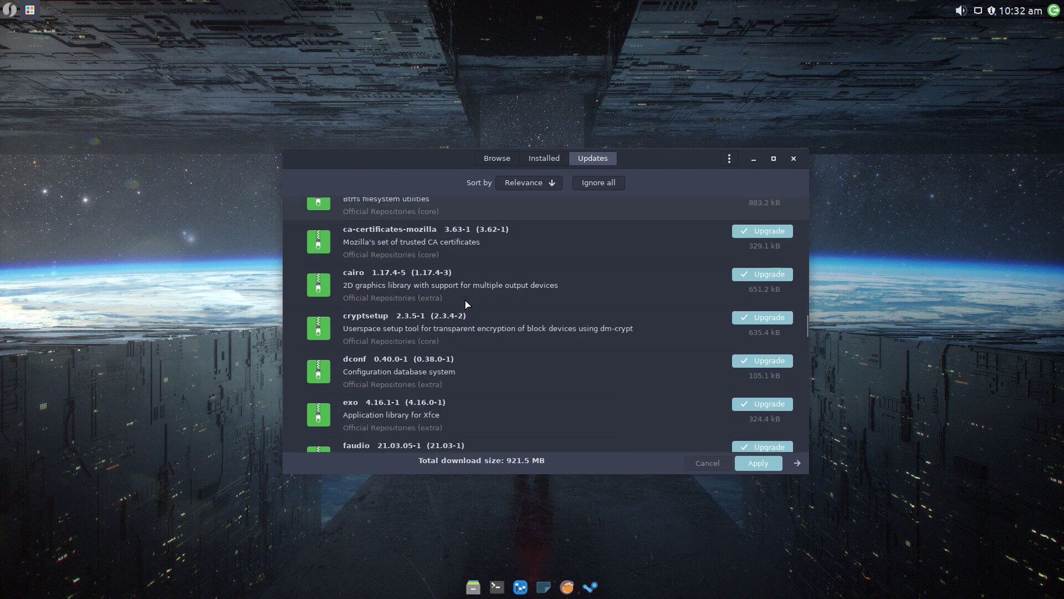
{"action": "scroll", "coordinate": [468, 304], "scroll_direction": "down", "scroll_amount": 5}
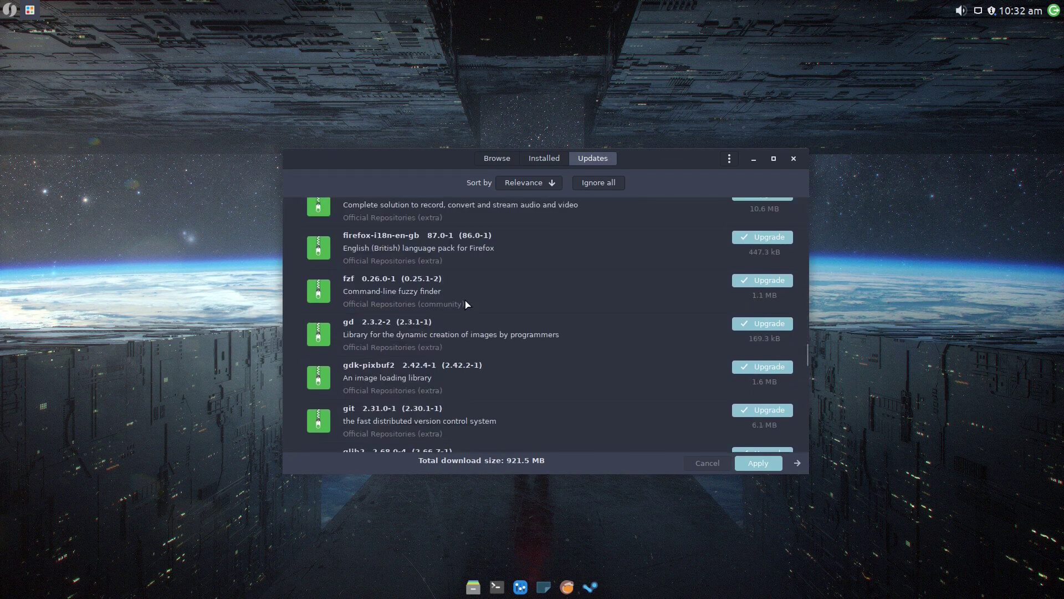
Step: Close the Pamac Updates window to return to the bare desktop
{"action": "left_click", "coordinate": [793, 159]}
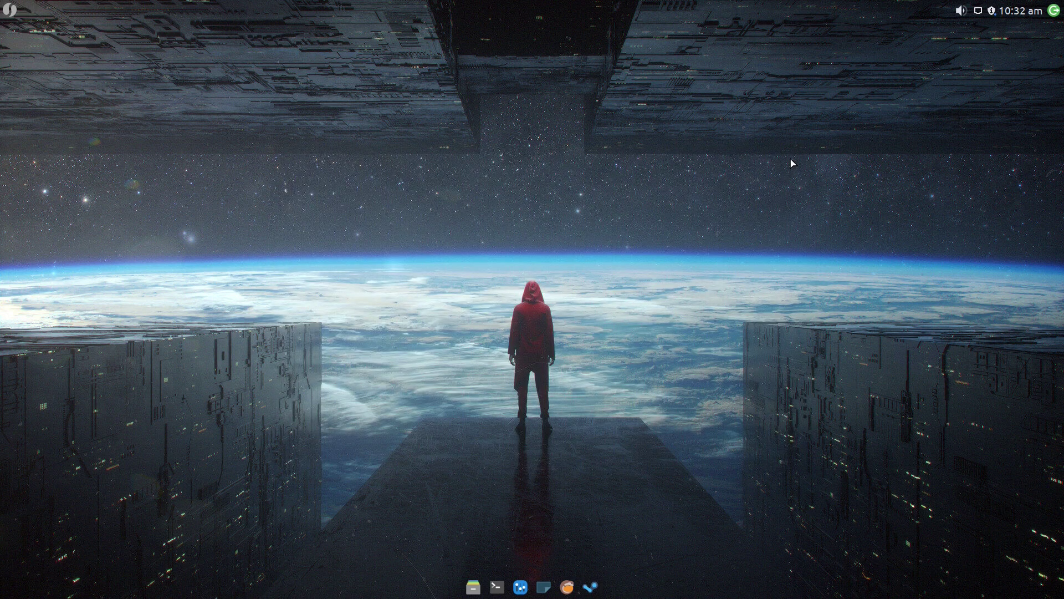